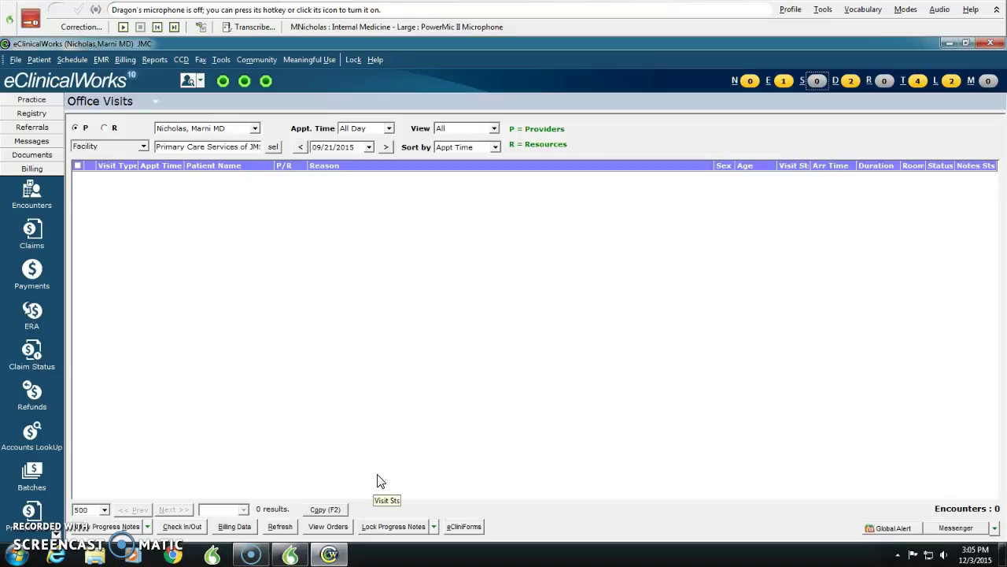
- Turn the Dragon microphone on and back off
left_click(229, 280)
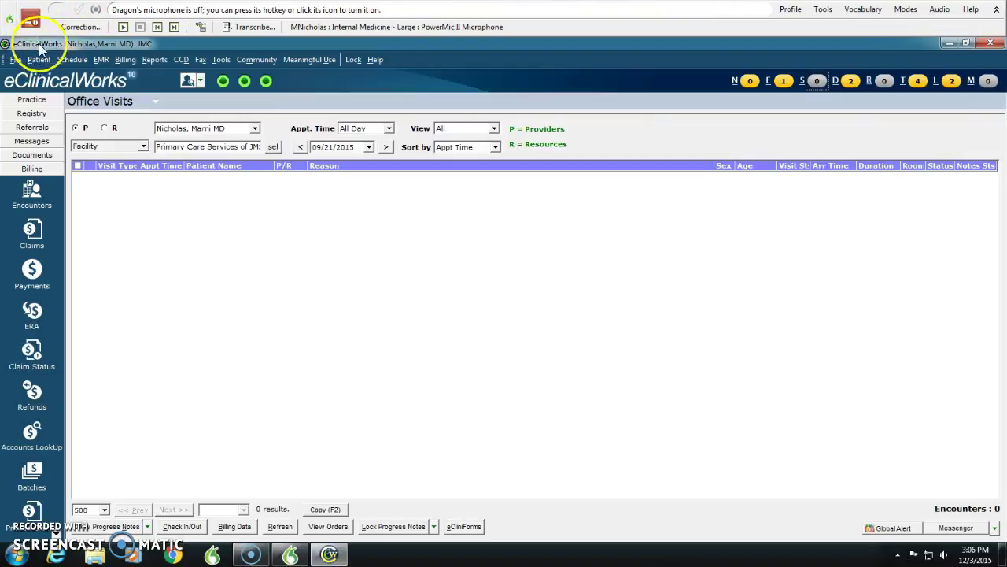
key("KP_Add")
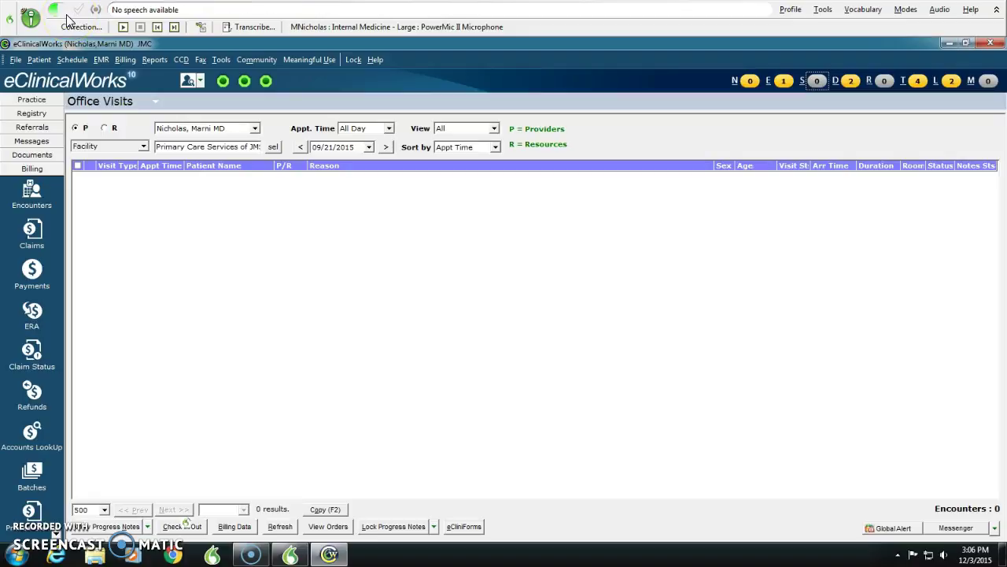
key("KP_Add")
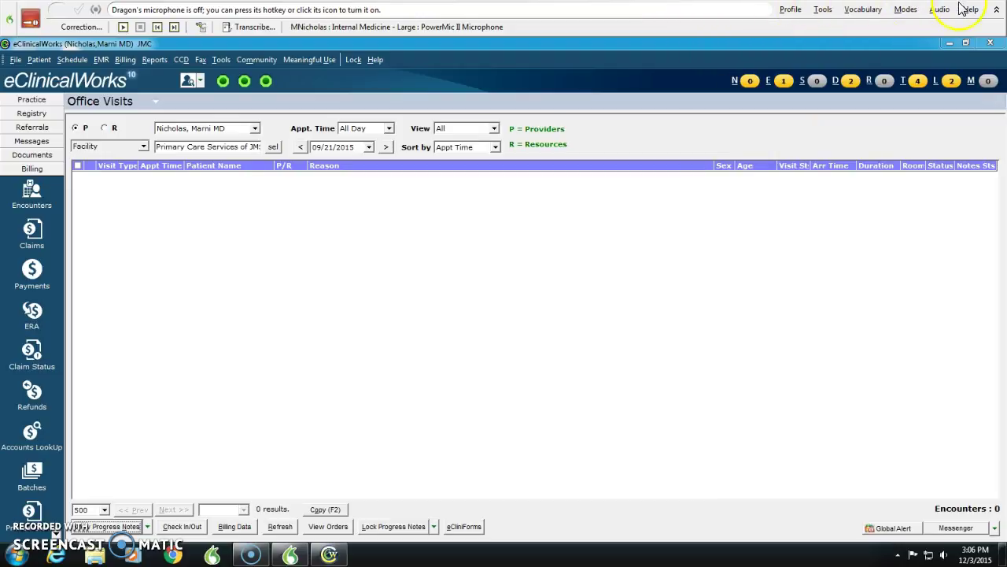
left_click(788, 12)
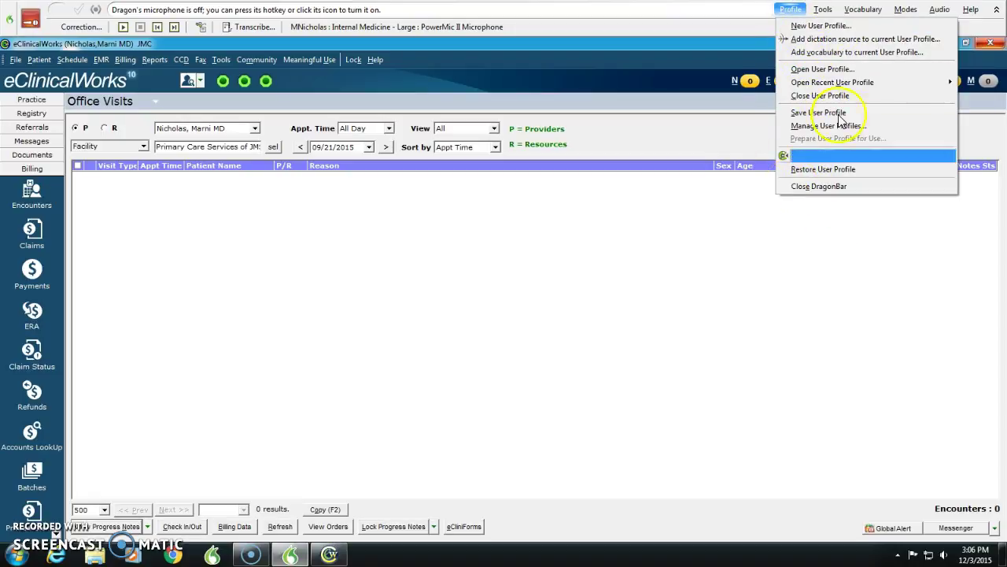
left_click(823, 10)
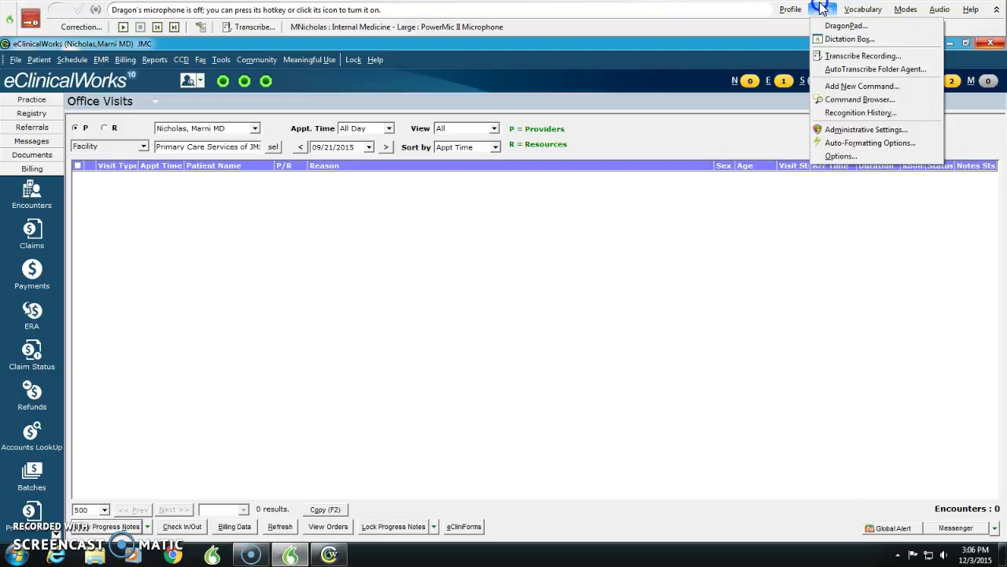
left_click(791, 10)
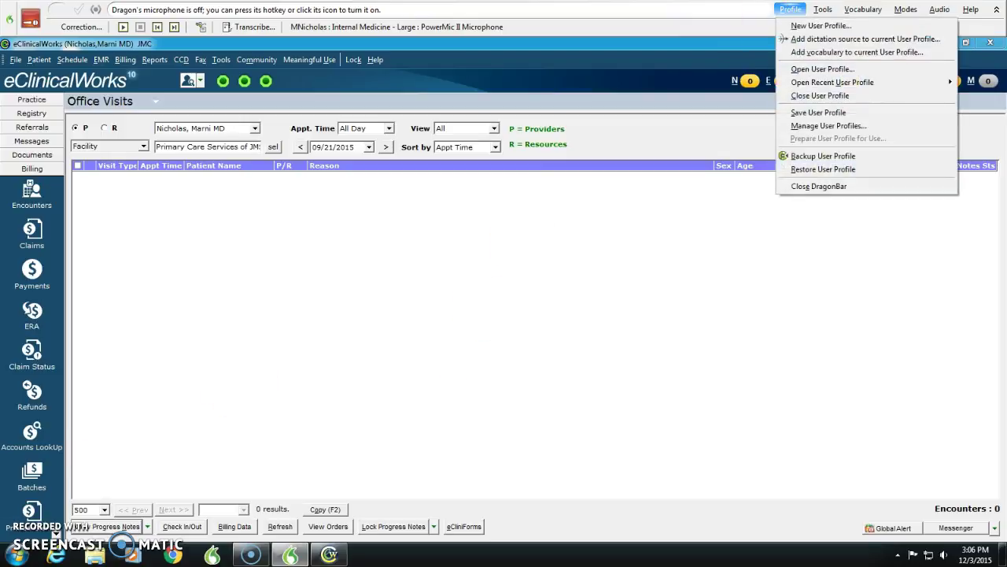
left_click(15, 518)
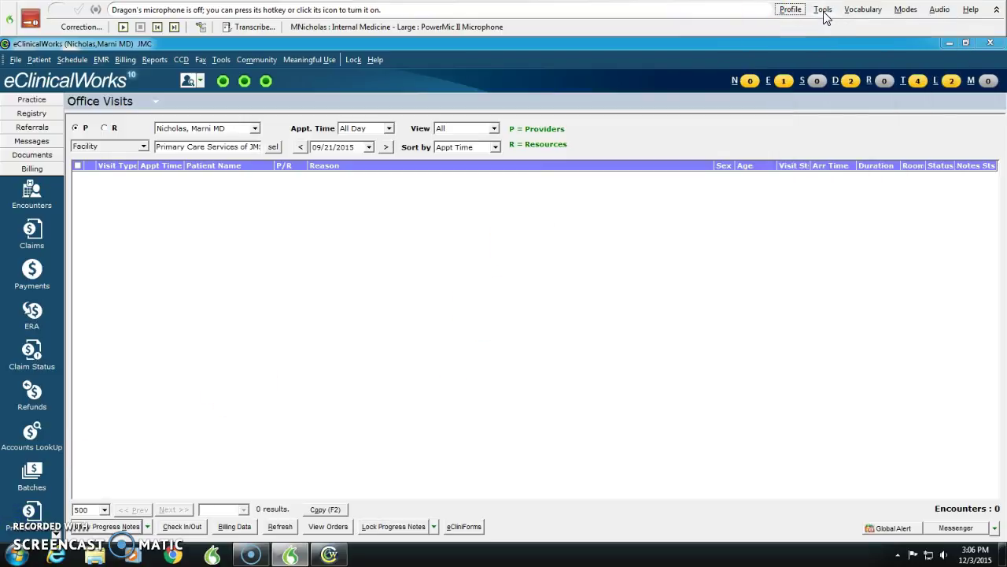
- Open the Dictation Box and turn on the microphone to dictate a sample passage about the microphone light and transcription
left_click(824, 11)
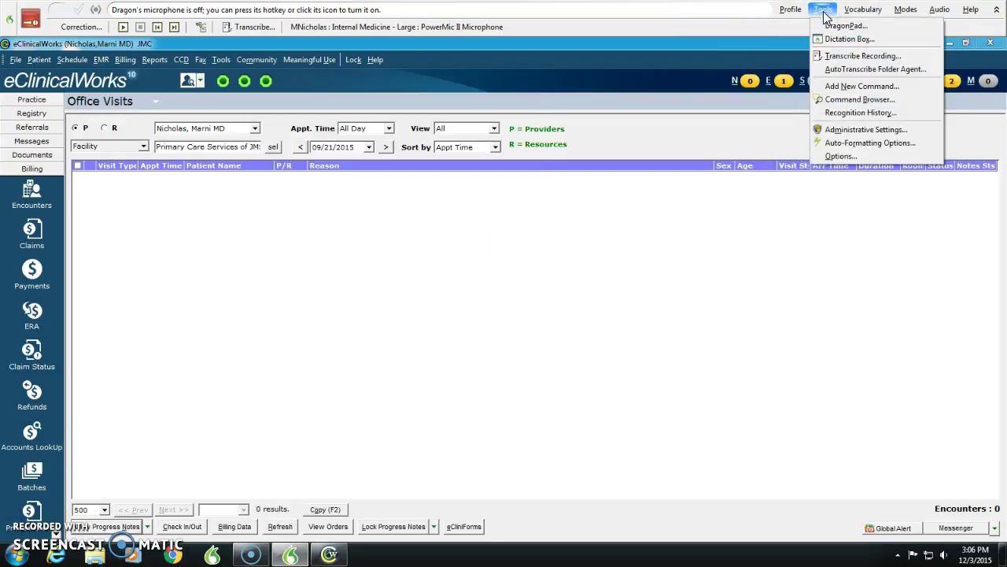
left_click(836, 40)
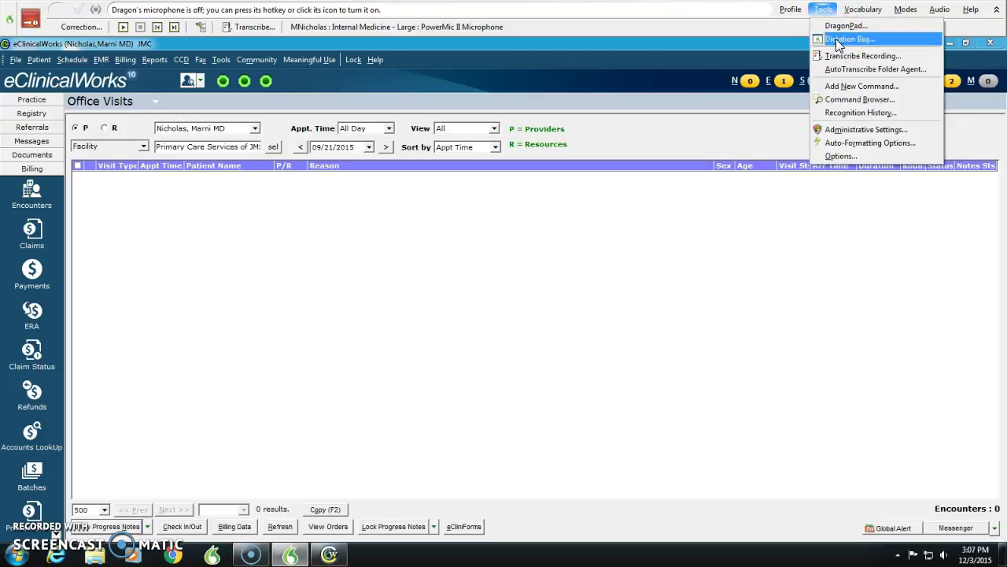
left_click(837, 39)
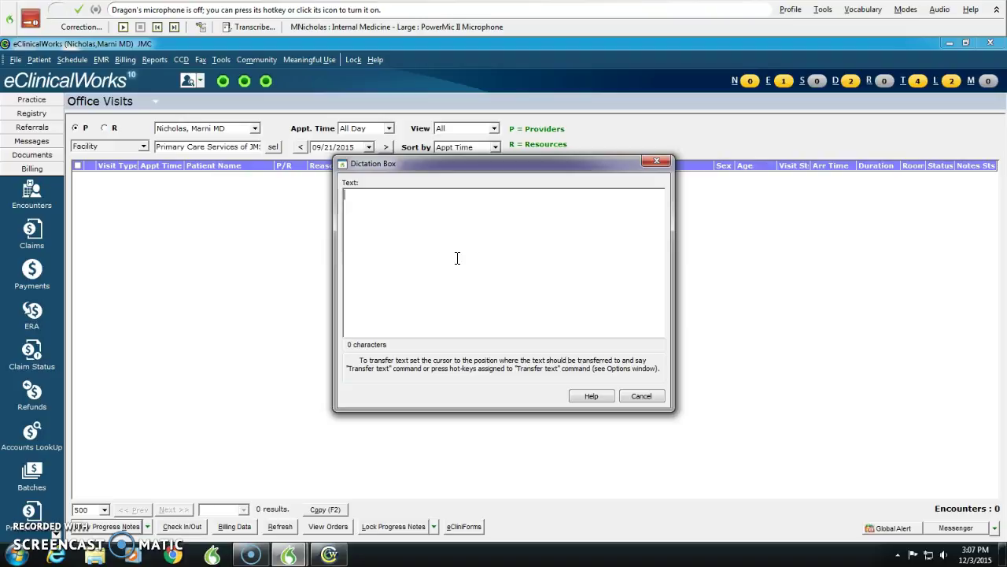
key("KP_Add")
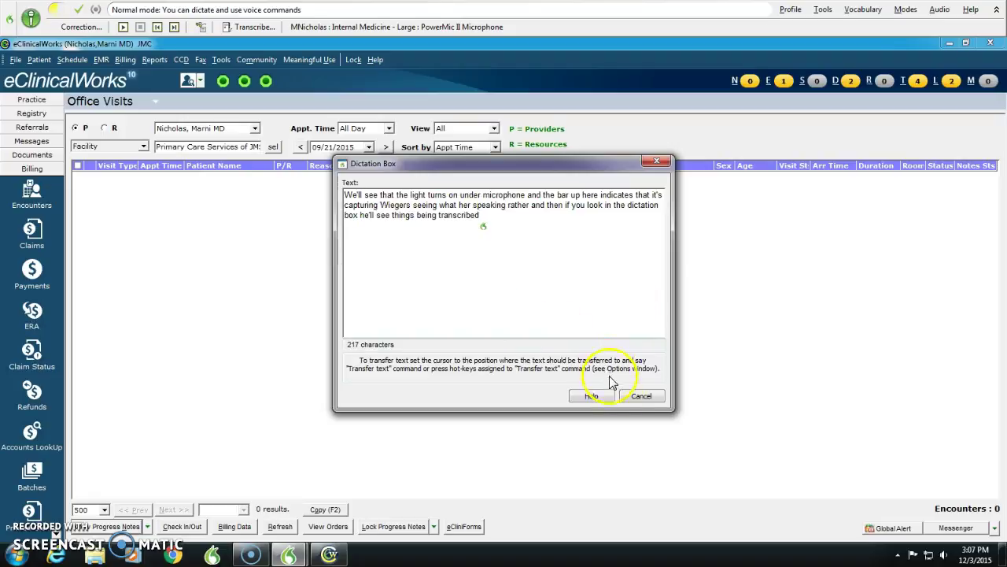
- Close the Dictation Box, discarding the dictated passage, and dismiss the Encounters message
left_click(637, 395)
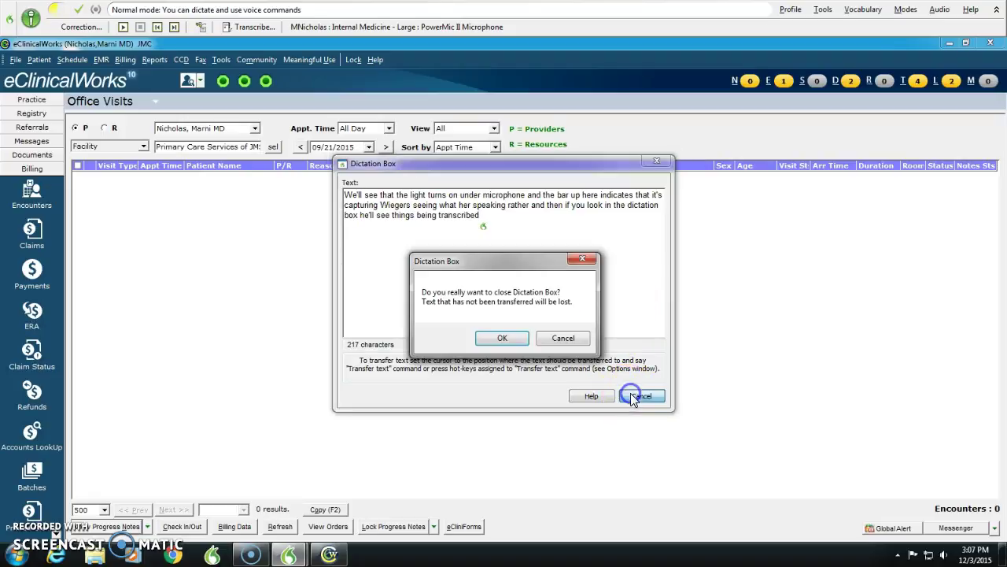
left_click(564, 338)
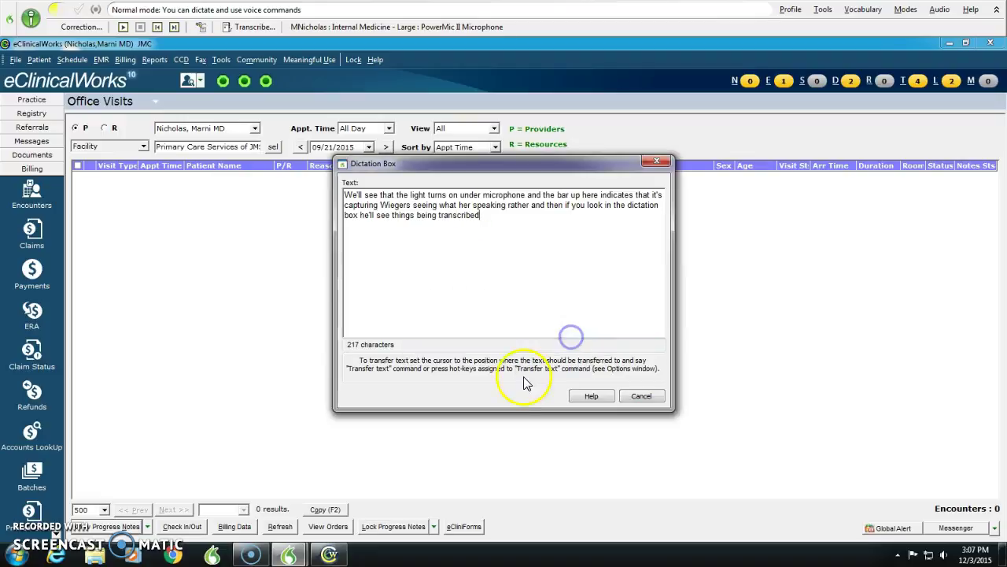
left_click(640, 396)
left_click(504, 340)
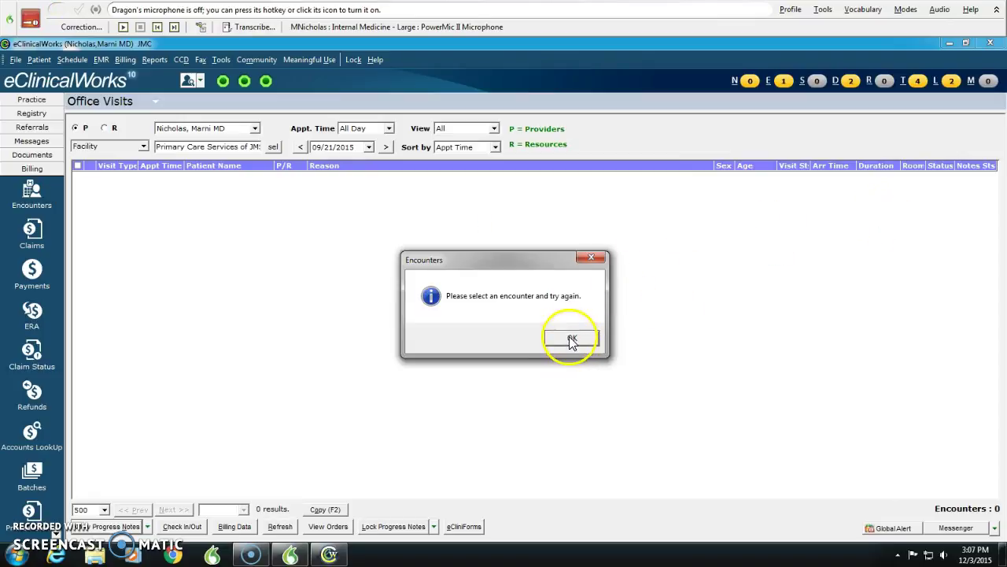
left_click(593, 258)
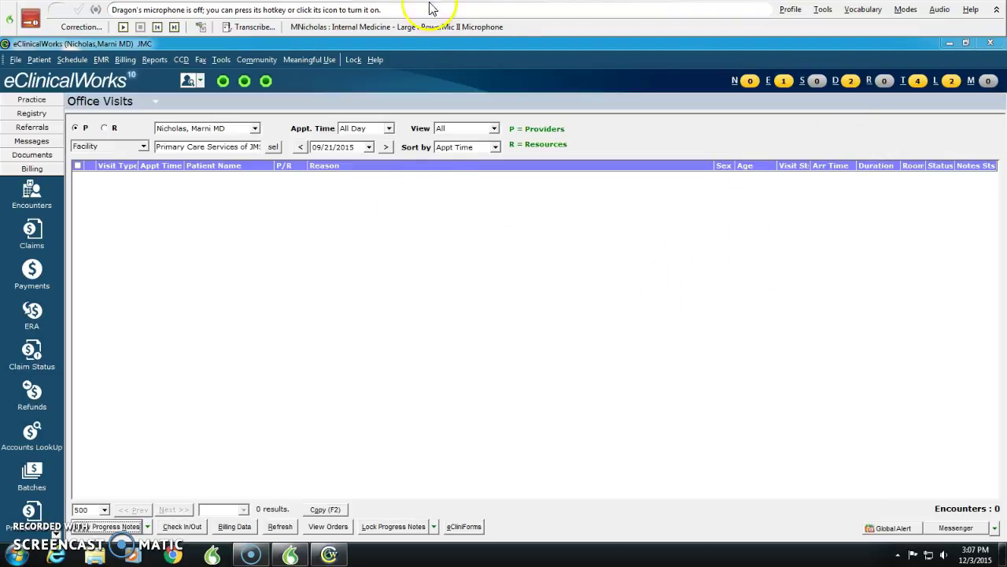
- Open the Command Browser and look through the commands in the Dragon and Medical Normals groups
left_click(822, 10)
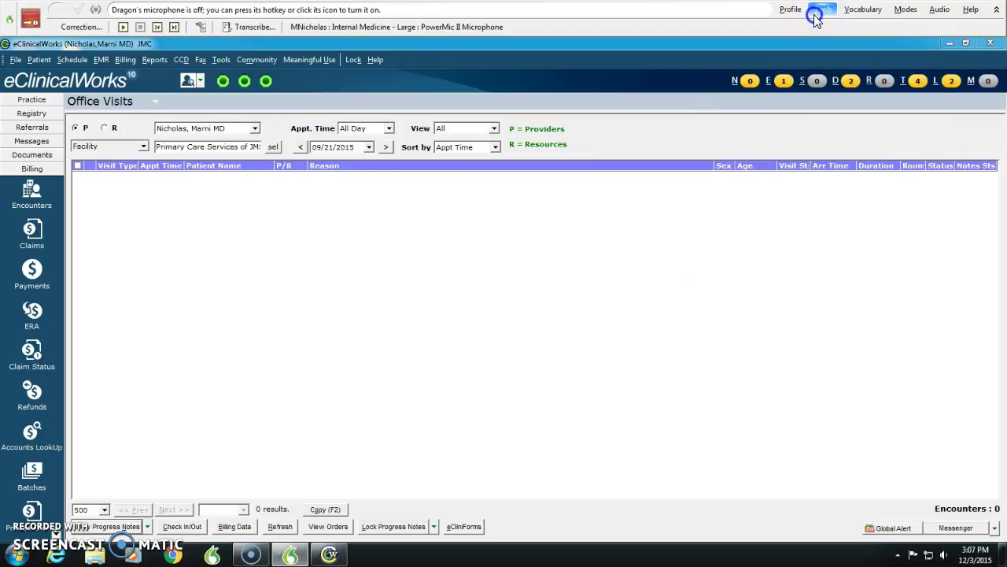
left_click(24, 525)
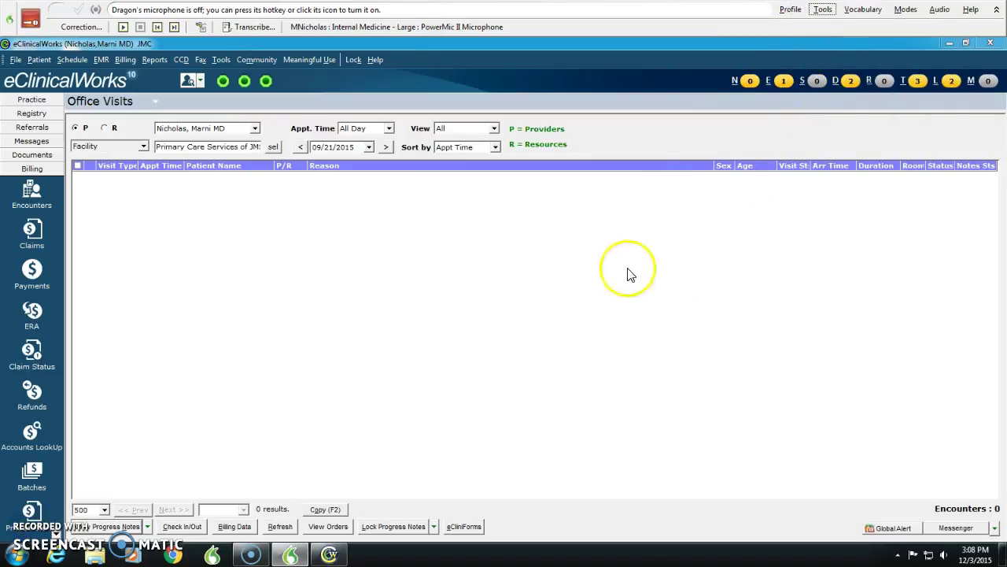
left_click(823, 10)
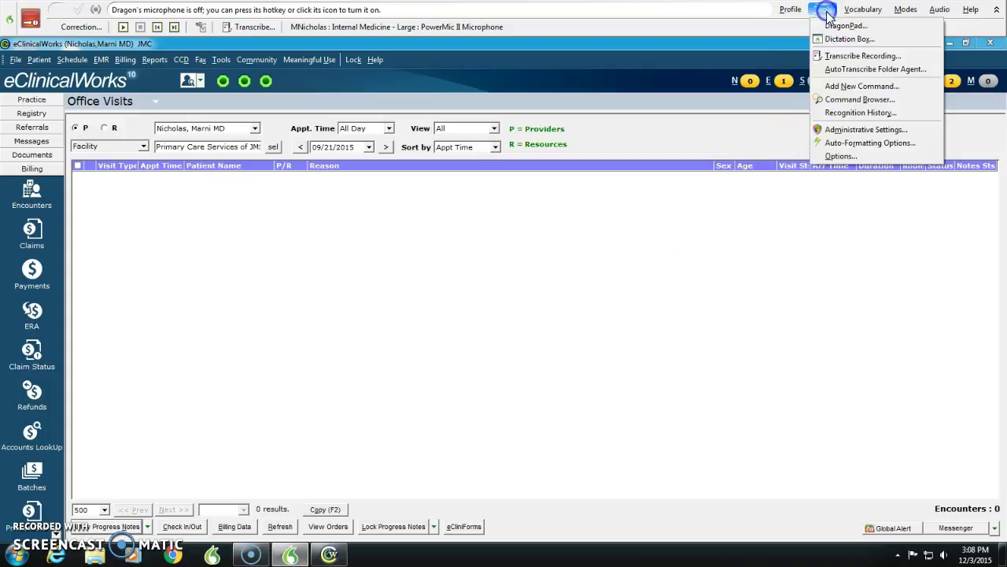
left_click(836, 101)
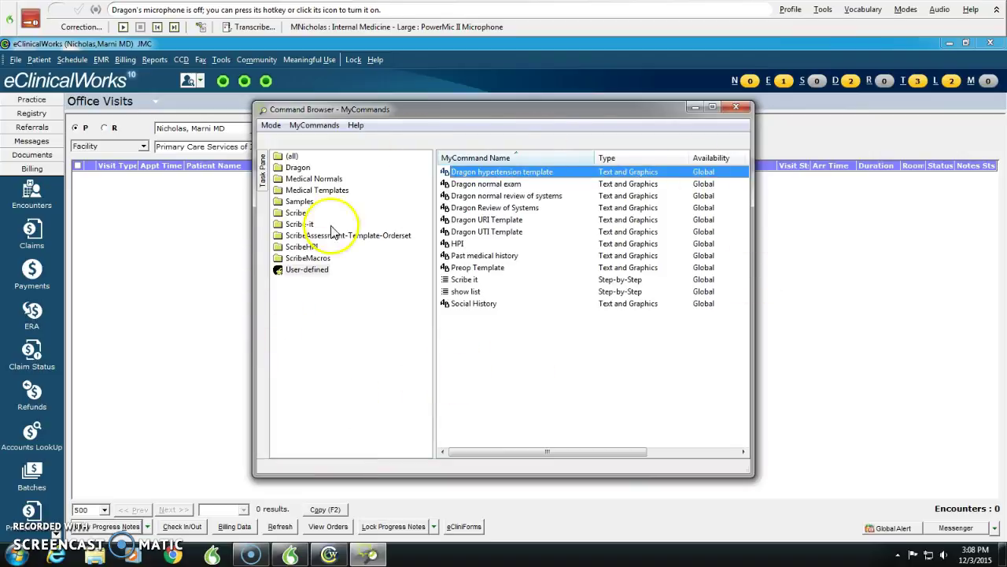
left_click(297, 167)
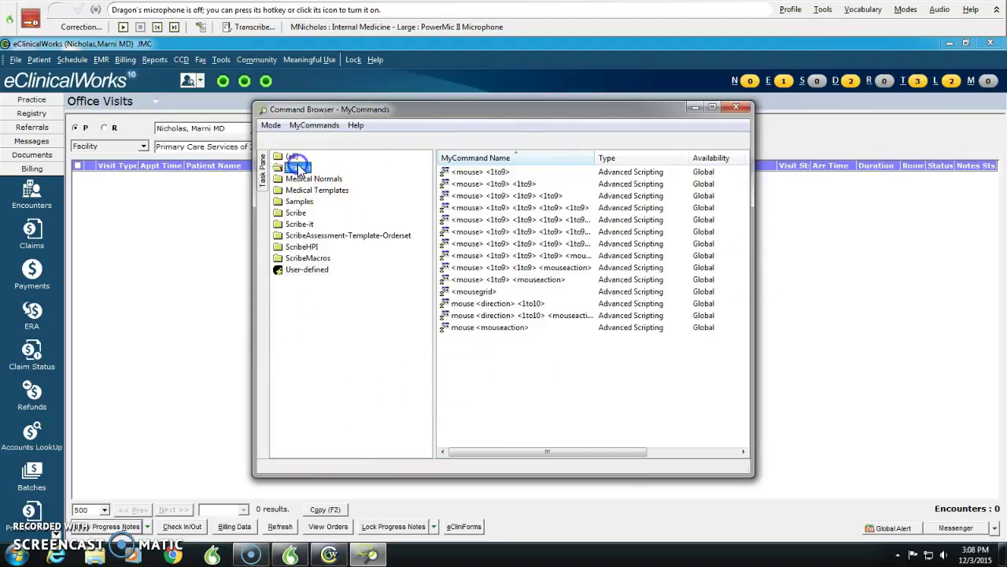
left_click(295, 179)
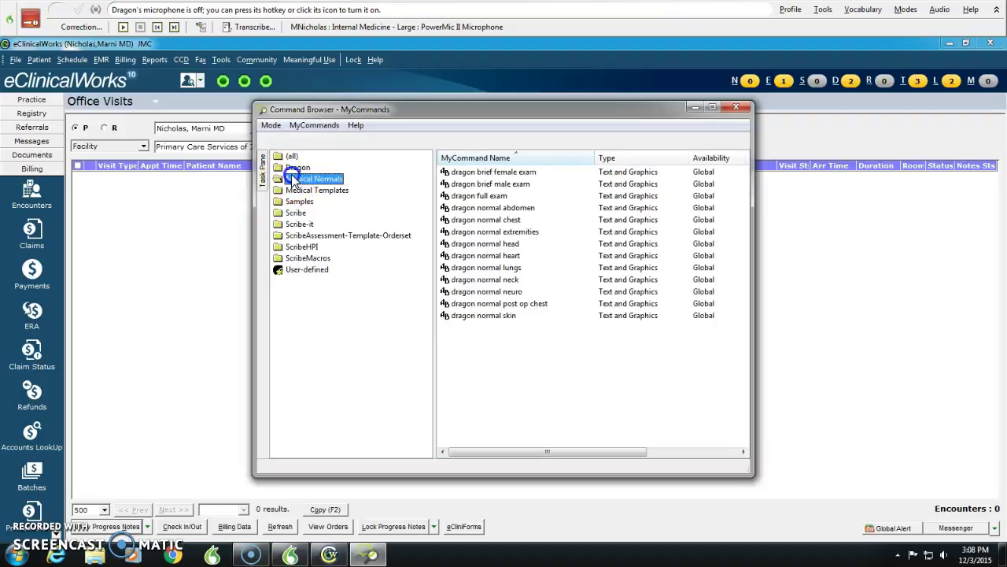
- Review the content of the "dragon full exam" command in the MyCommands Editor and close the editor without saving
left_click(466, 196)
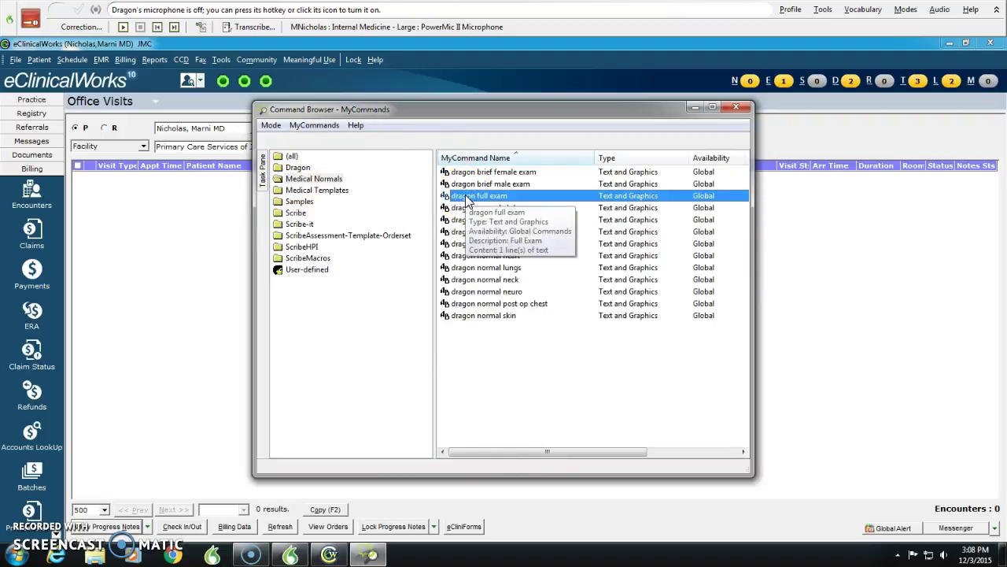
double_click(465, 196)
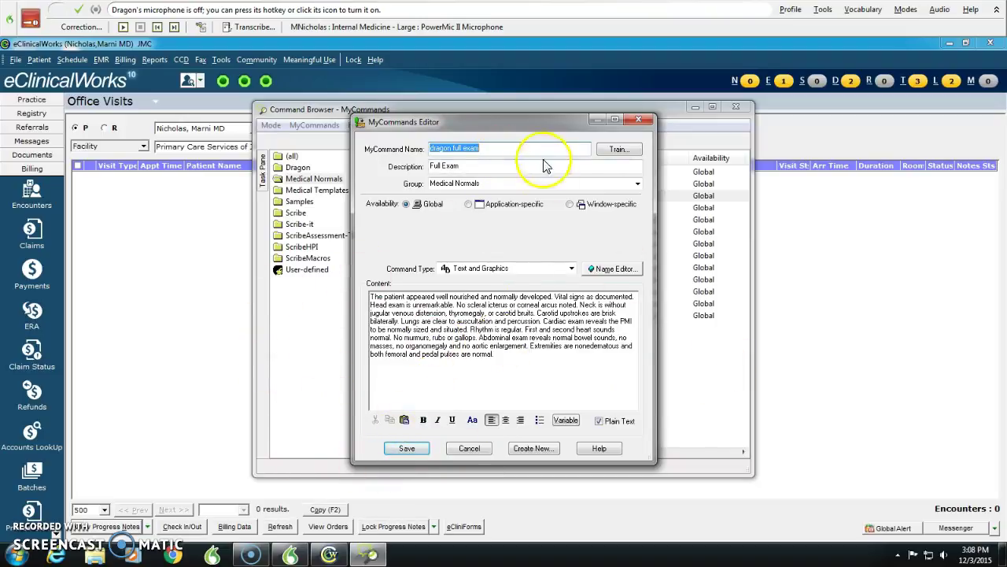
left_click(638, 120)
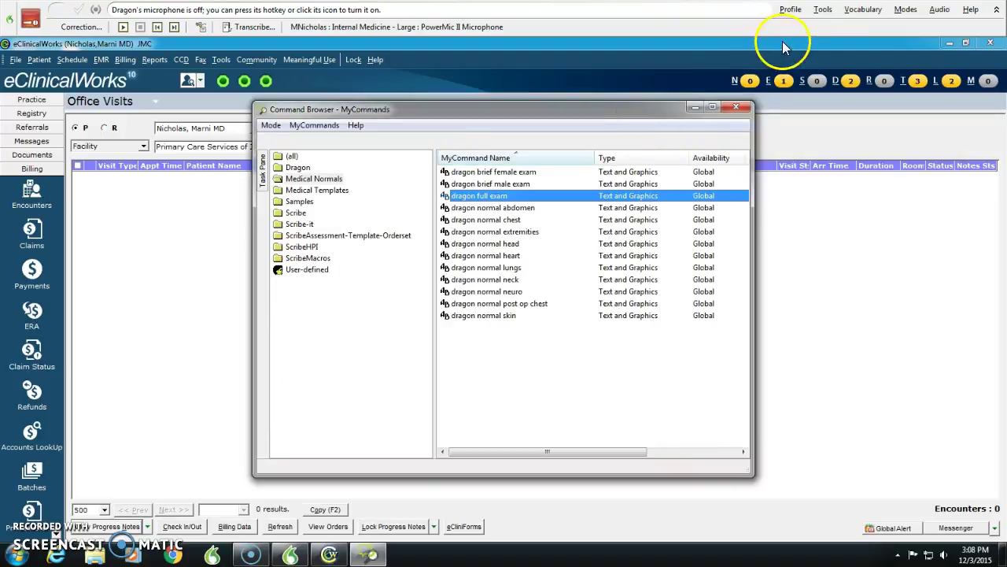
- Insert the normal exam text into a new Dictation Box with the voice command "dragon full exam" and turn the microphone off
left_click(822, 11)
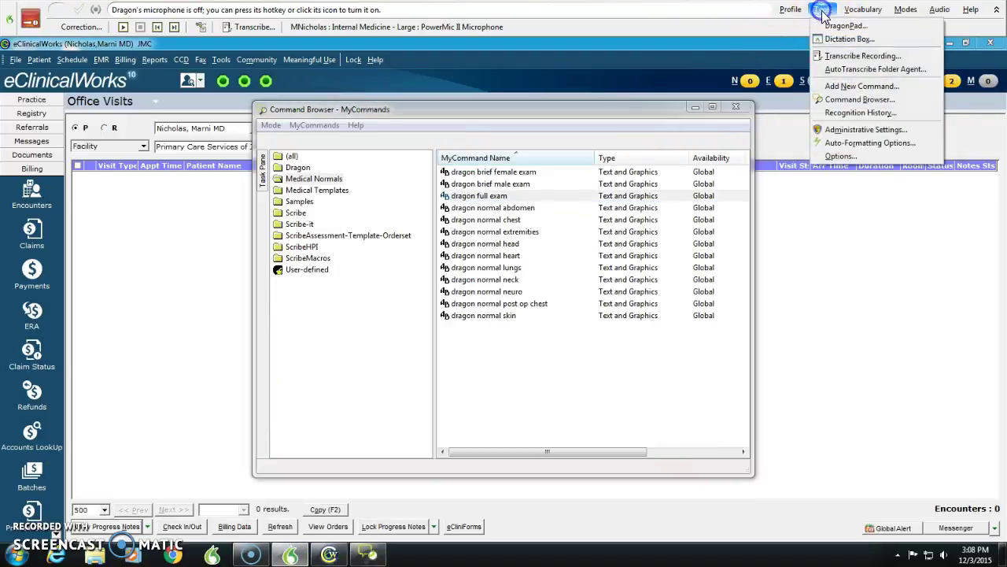
left_click(828, 41)
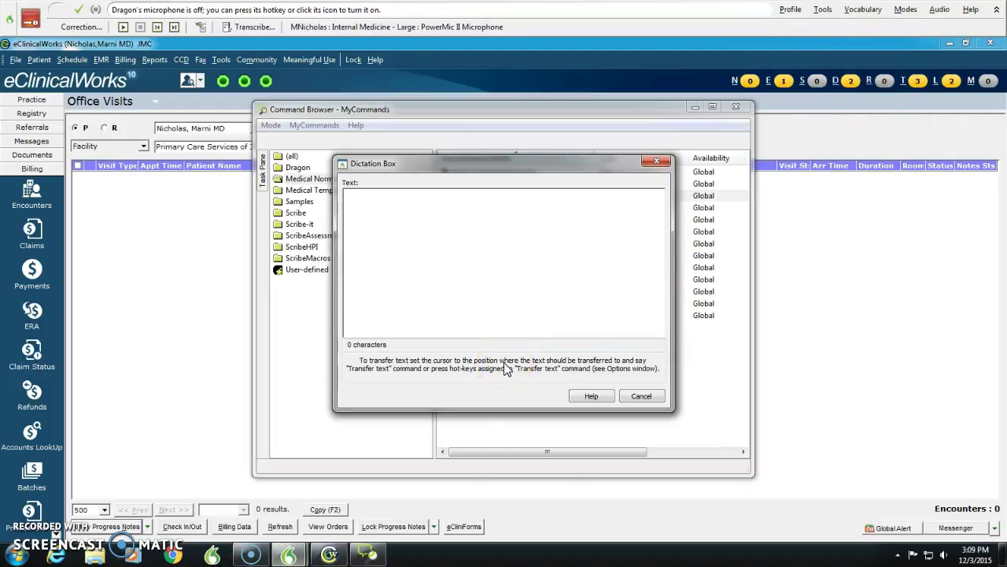
key("KP_Add")
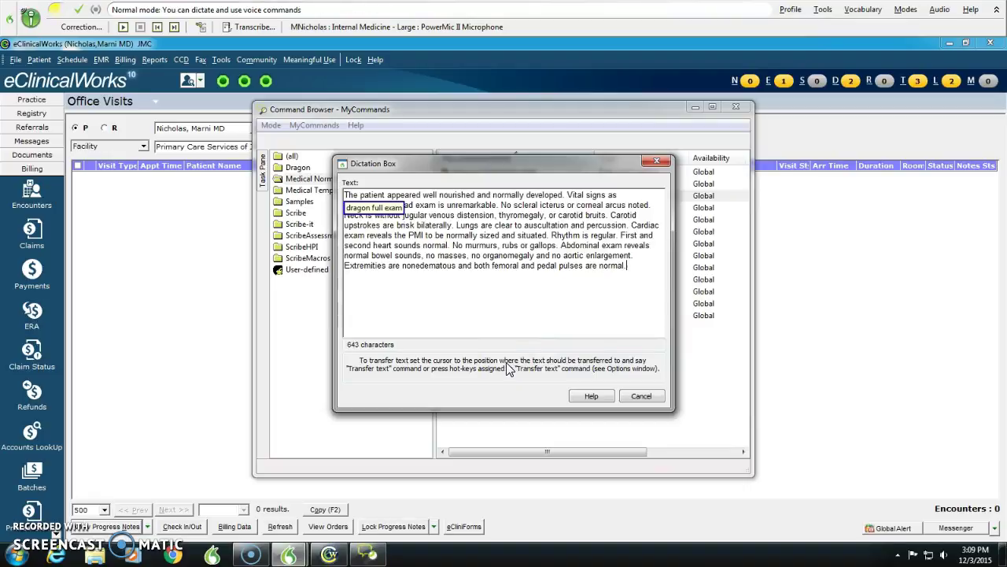
key("KP_Add")
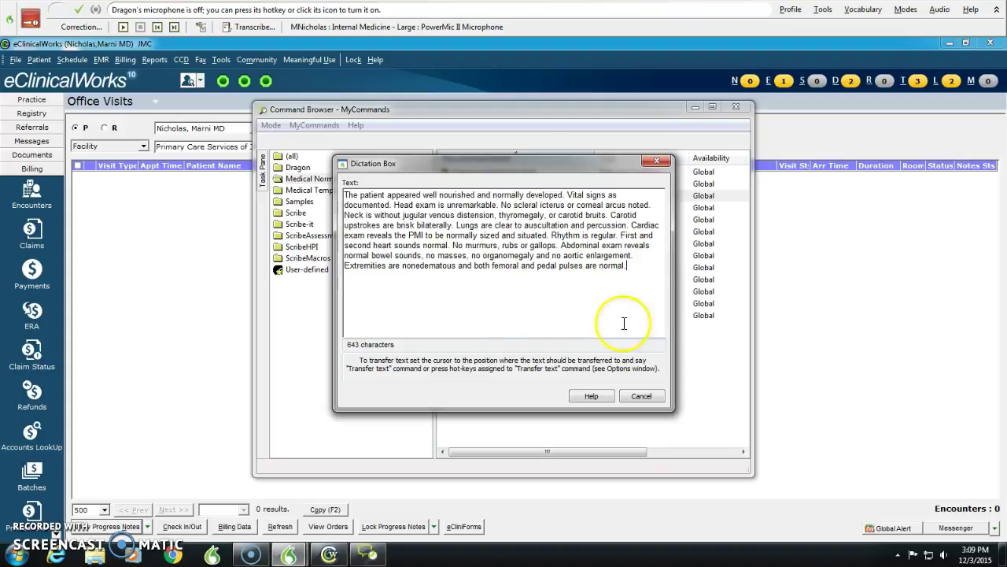
- Close the Dictation Box and discard the inserted exam text
left_click(583, 324)
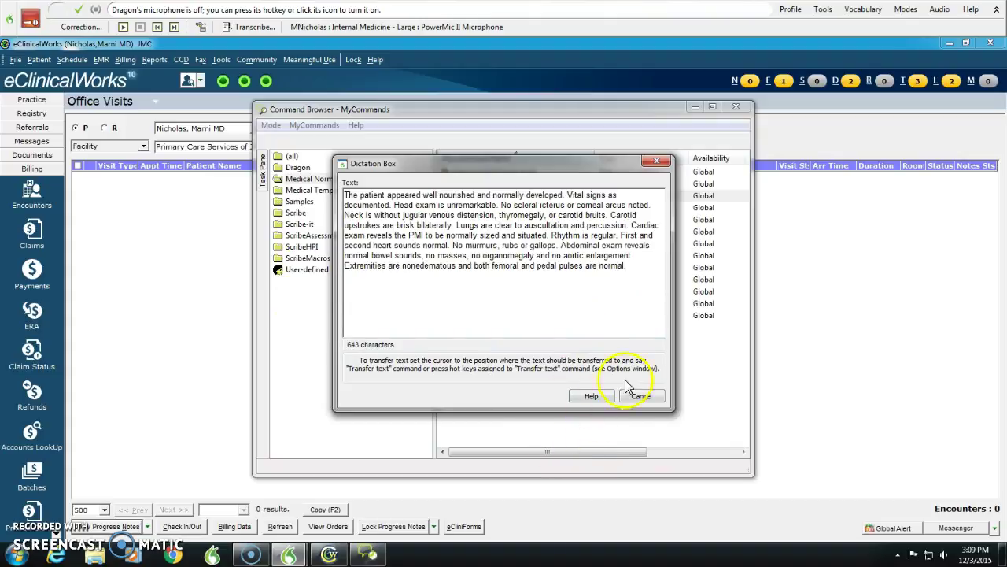
left_click(657, 163)
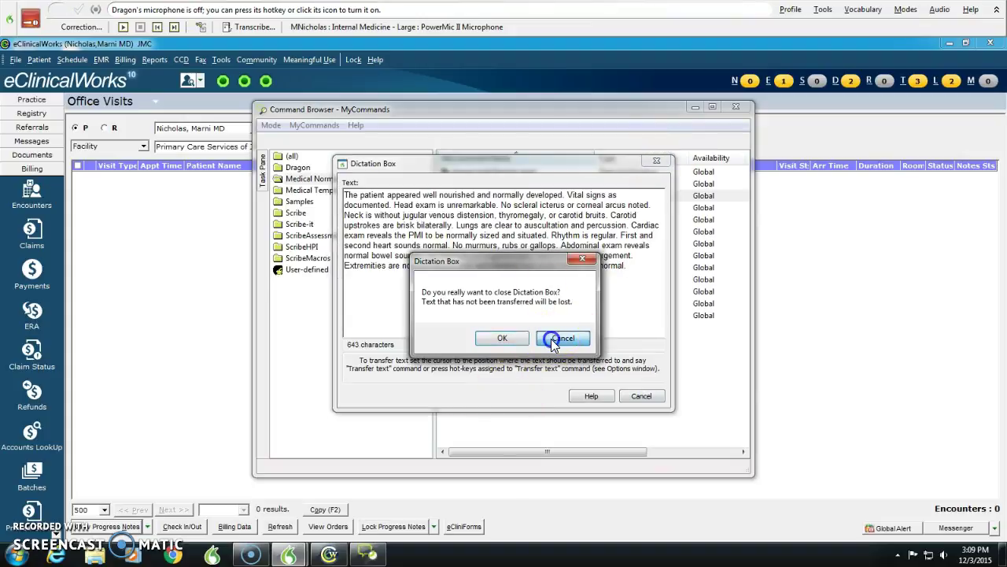
left_click(500, 340)
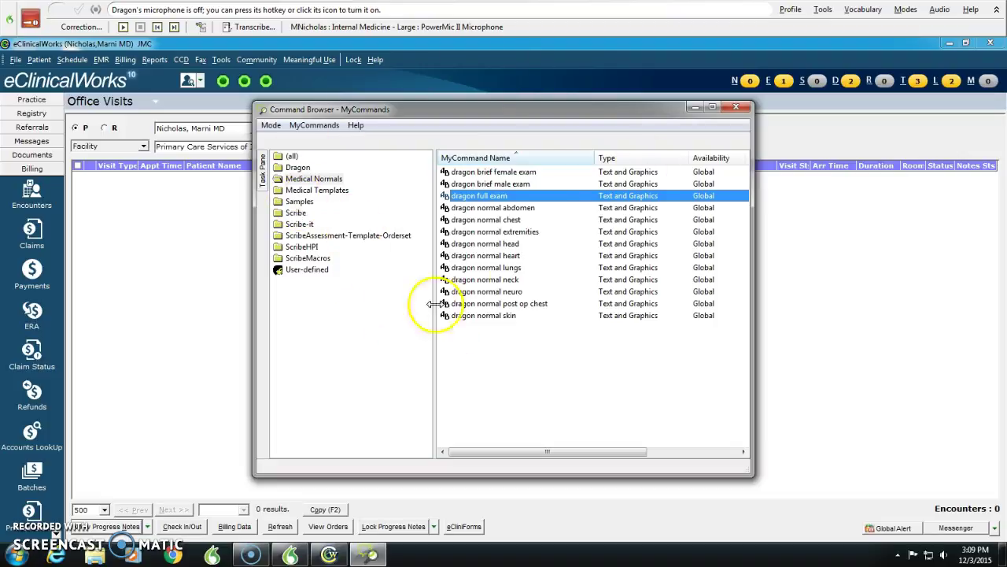
- Review the content of "dragon fellow admit template" in the Medical Templates group and close the editor without saving
left_click(317, 190)
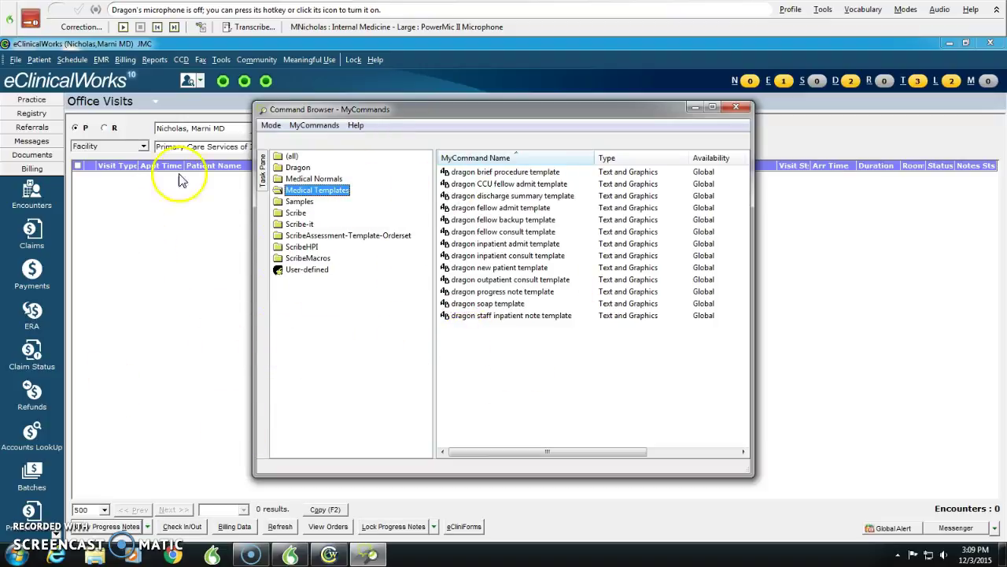
double_click(478, 211)
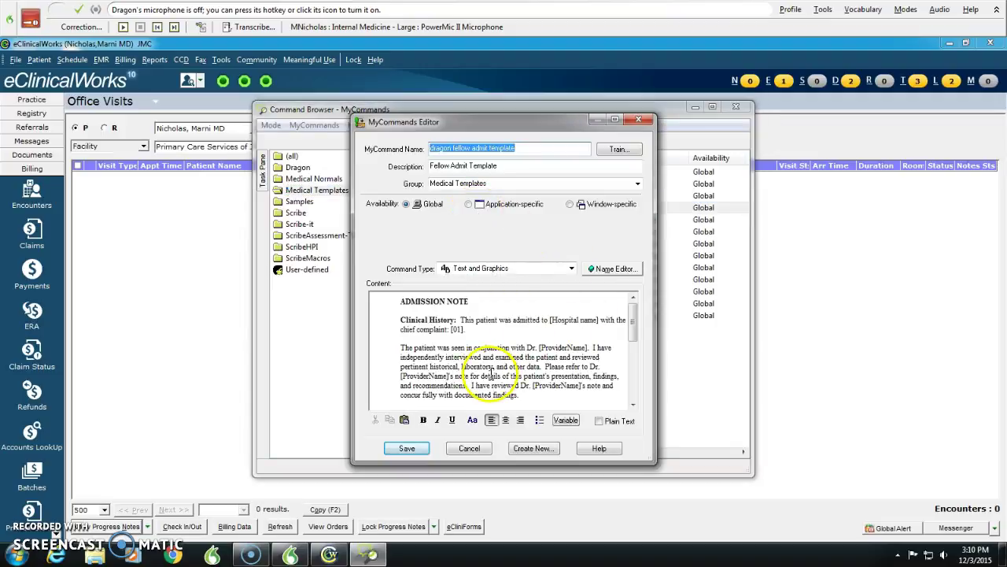
left_click(486, 347)
scroll(488, 346, "down", 1)
scroll(487, 346, "down", 1)
scroll(488, 346, "up", 2)
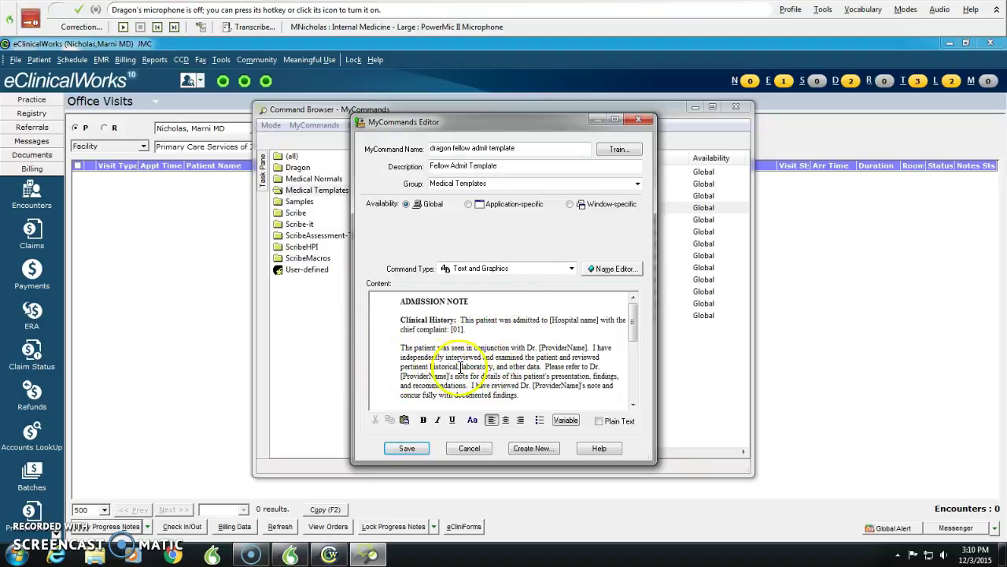
left_click(642, 120)
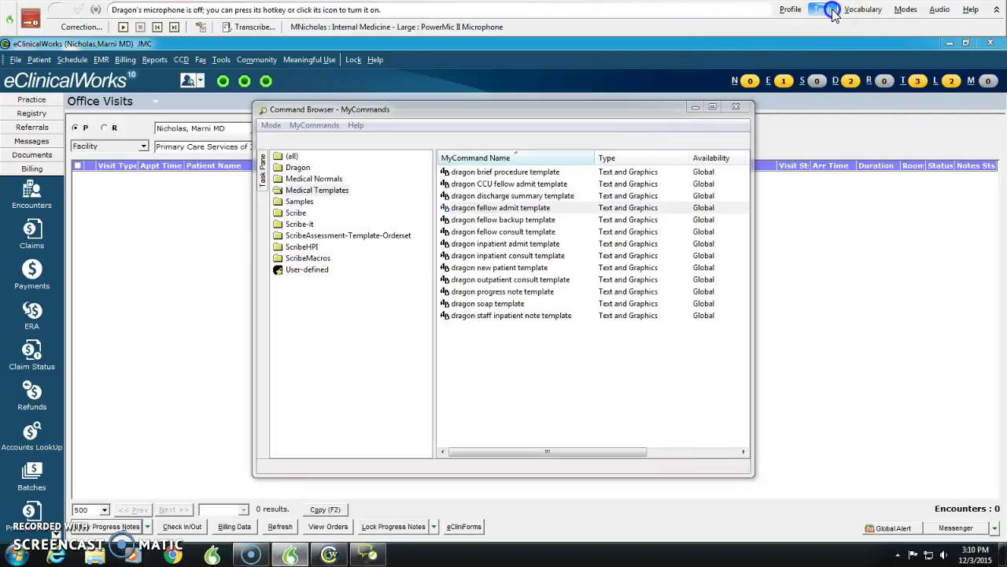
- Insert the admission note into a new Dictation Box with the voice command "dragon fellow admit template" and turn the microphone off
left_click(823, 9)
left_click(842, 40)
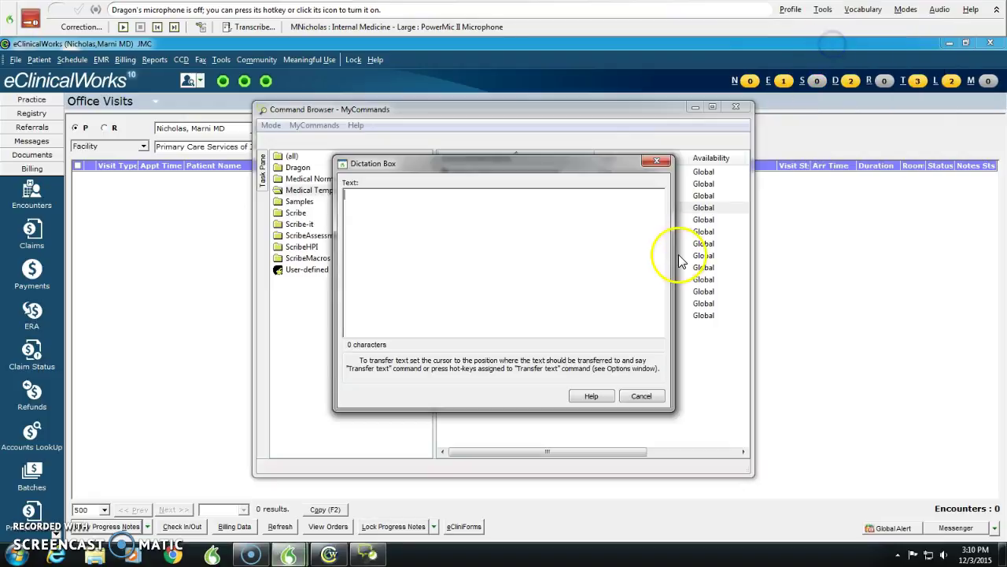
key("KP_Add")
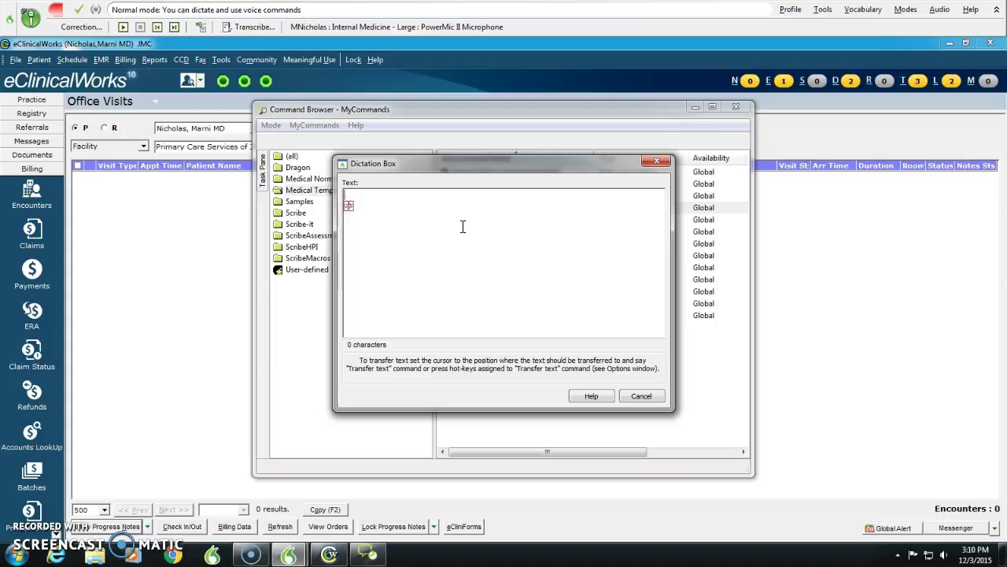
key("KP_Add")
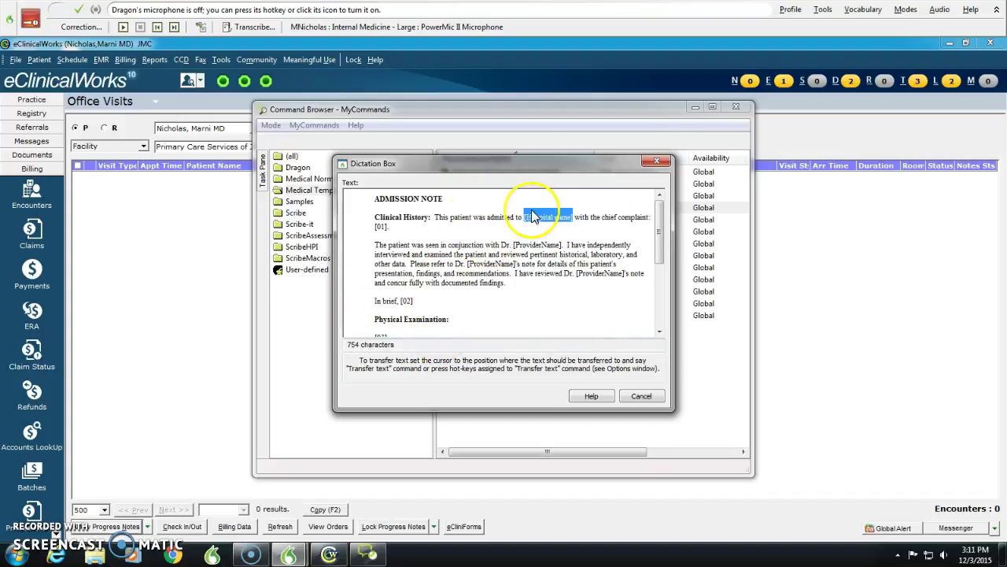
- Dictate the template fields, including "Jupiter Medical Center", "Chest pain" and "the patient presents with 3 days of chest pain", and discard the Dictation Box
key("KP_Add")
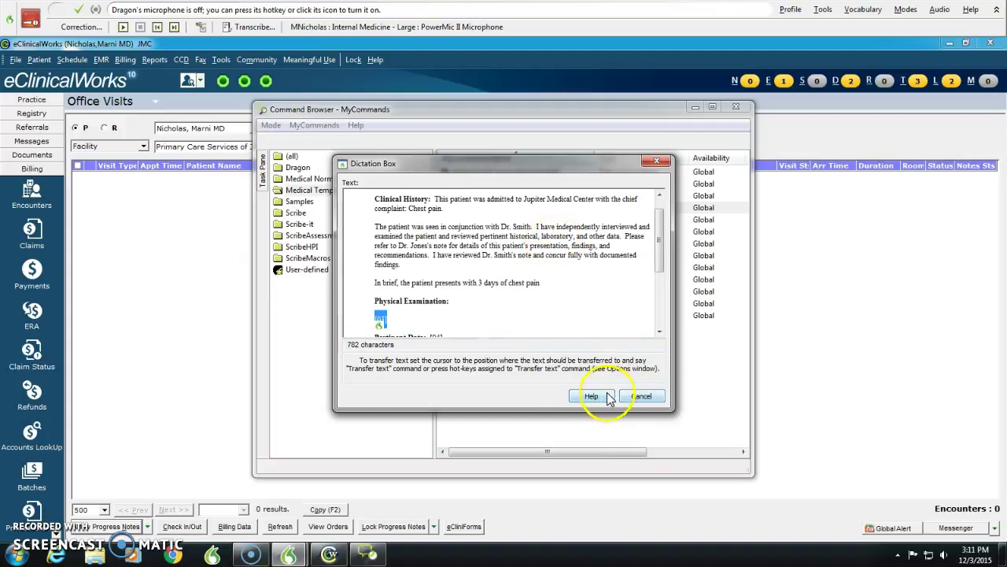
key("Escape")
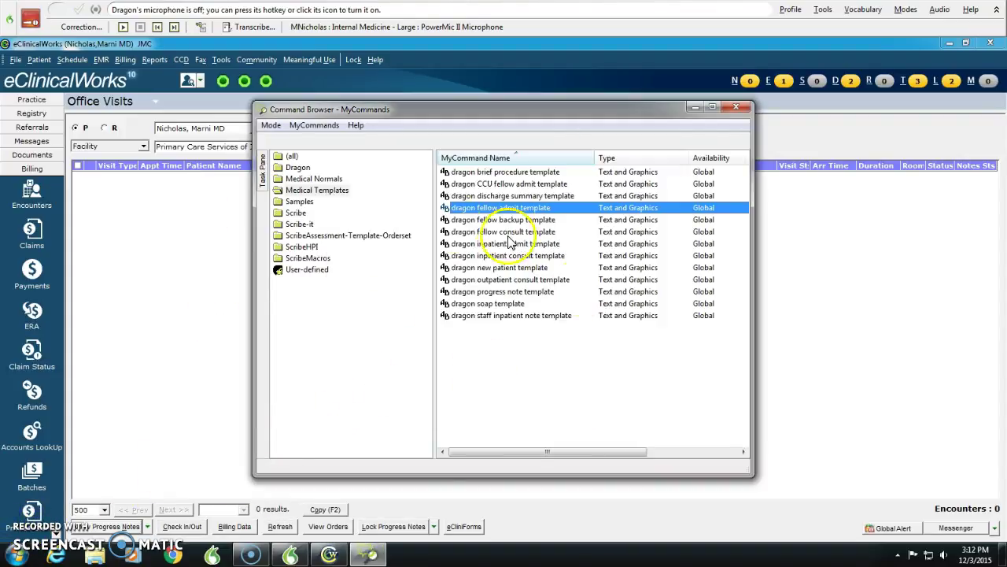
- Review the content of "Dragon normal review of systems" in the User-defined group and close the editor without saving
left_click(295, 272)
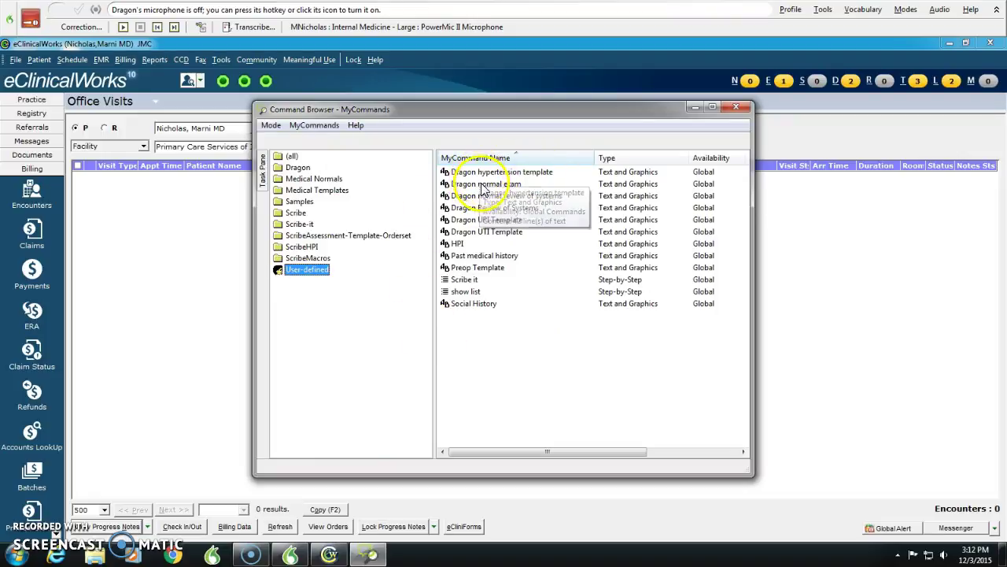
double_click(474, 195)
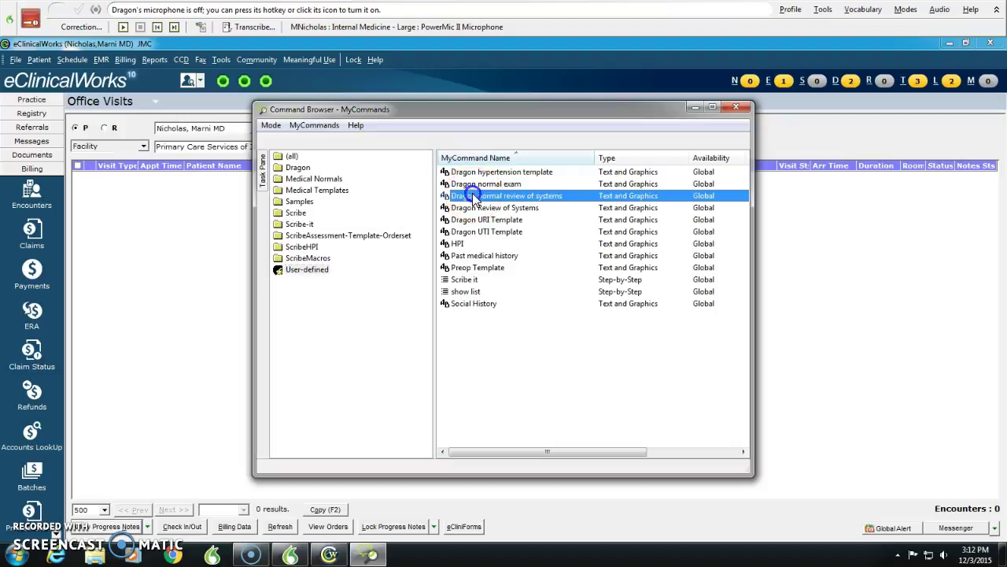
left_click(455, 374)
scroll(464, 347, "down", 5)
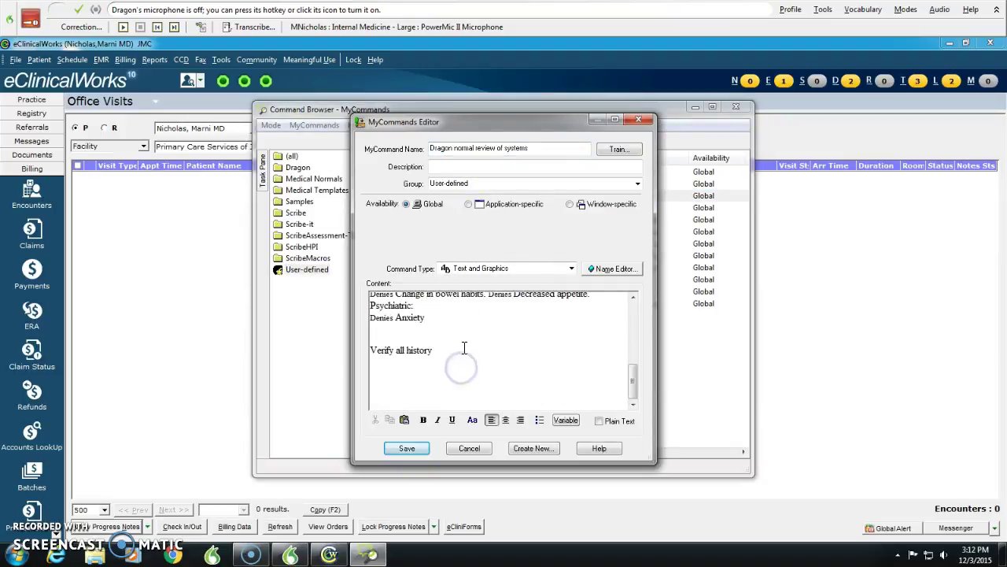
left_click(638, 119)
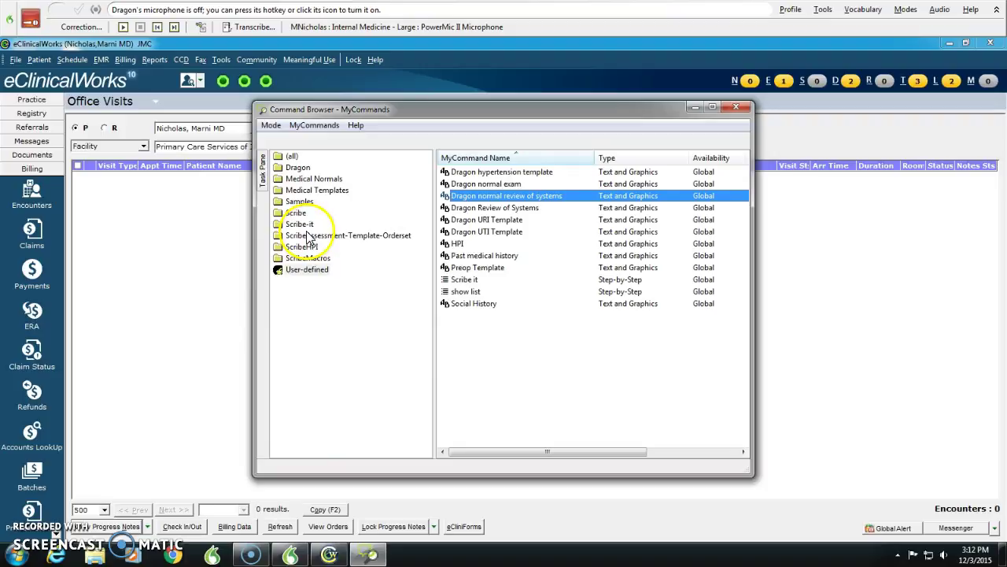
- Start a new voice command and dictate "Dragon physical exam" as its name
left_click(823, 9)
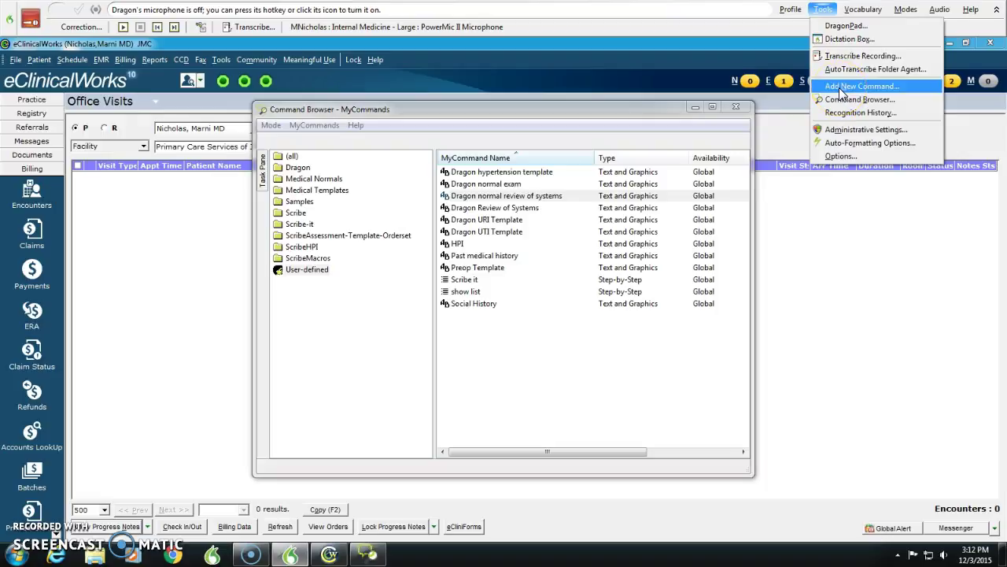
left_click(840, 88)
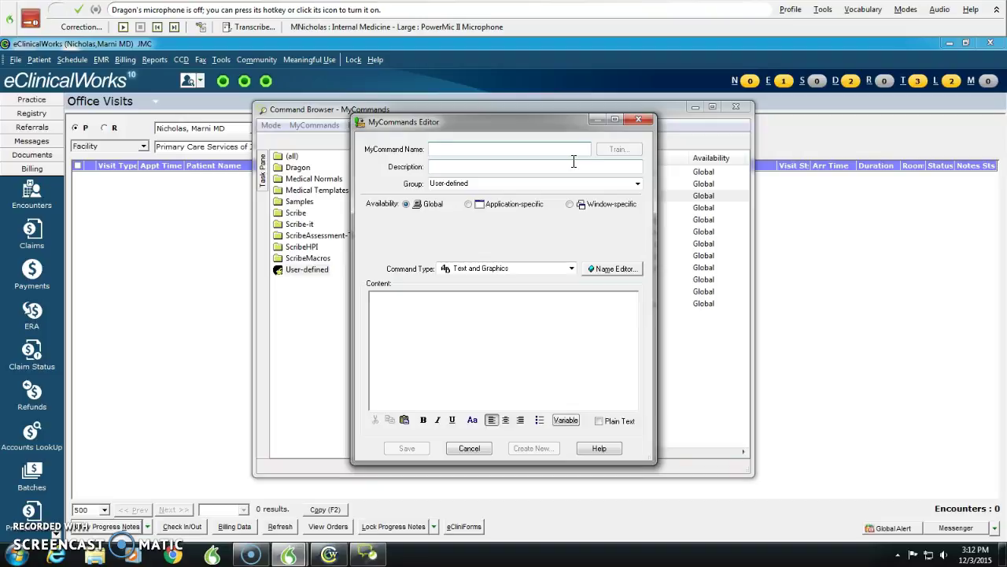
key("KP_Add")
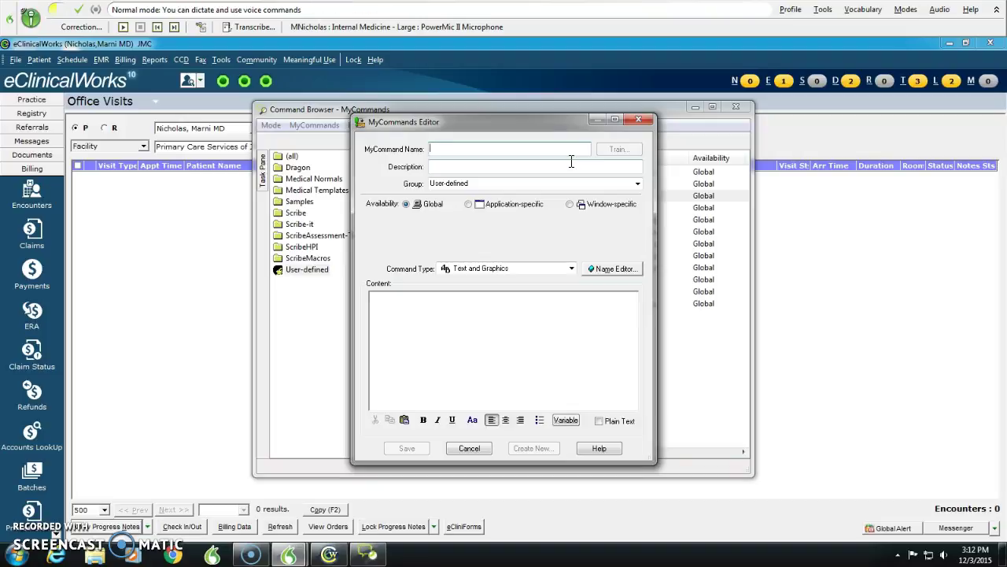
key("KP_Add")
left_click(411, 306)
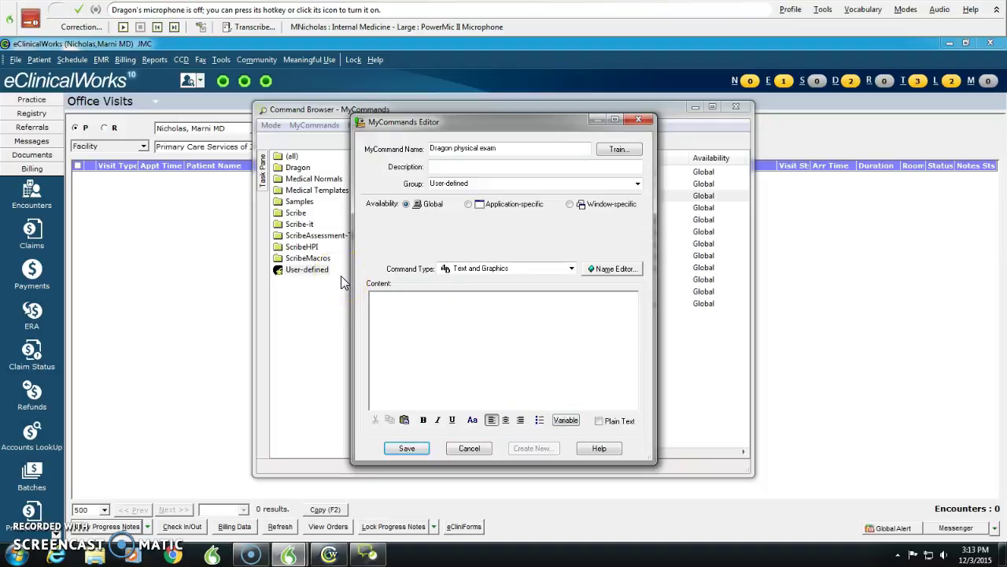
- Dictate "HEENT:" and "Cardiovascular:" lines in the command content, each followed by a default value variable
key("KP_Add")
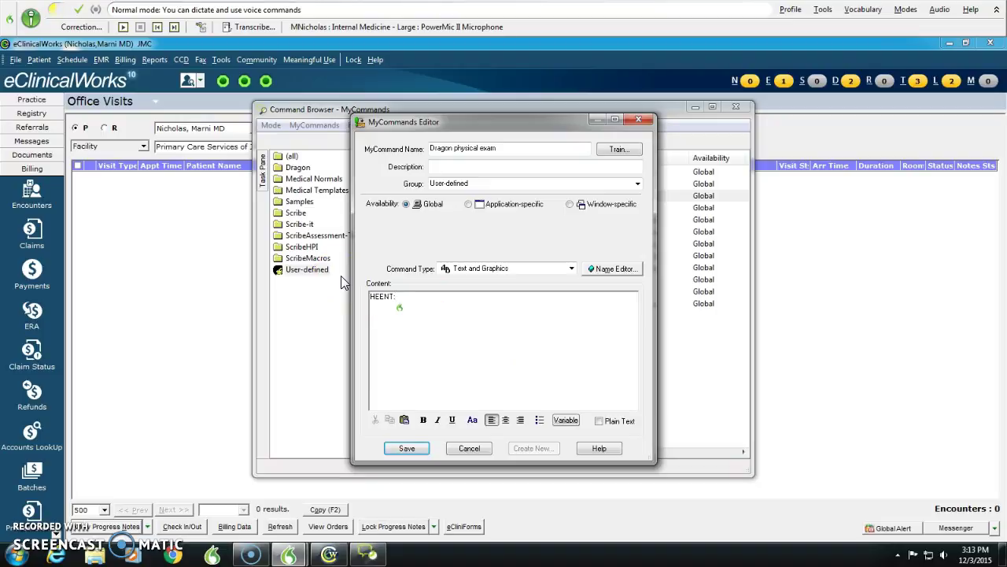
left_click(563, 419)
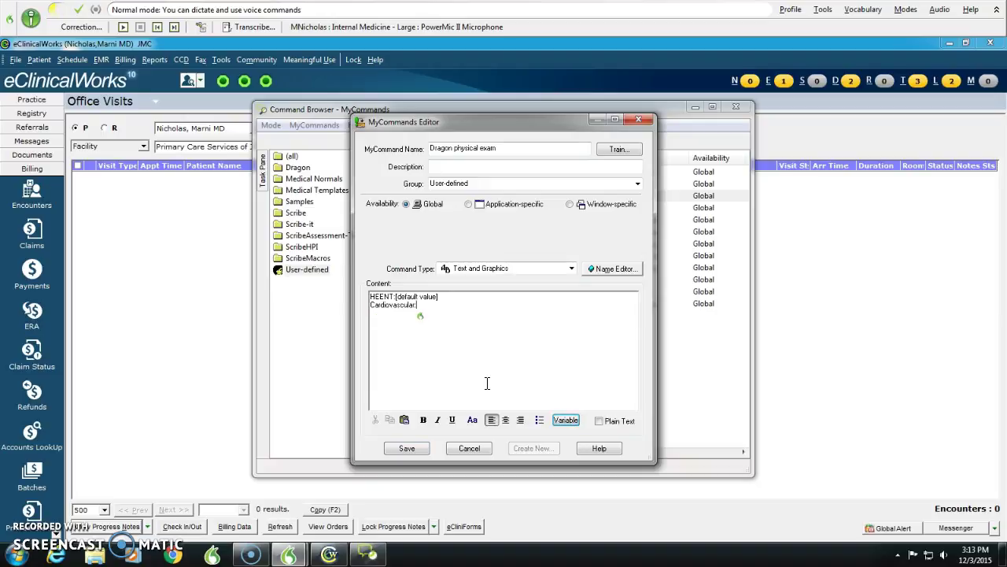
left_click(566, 420)
left_click(499, 305)
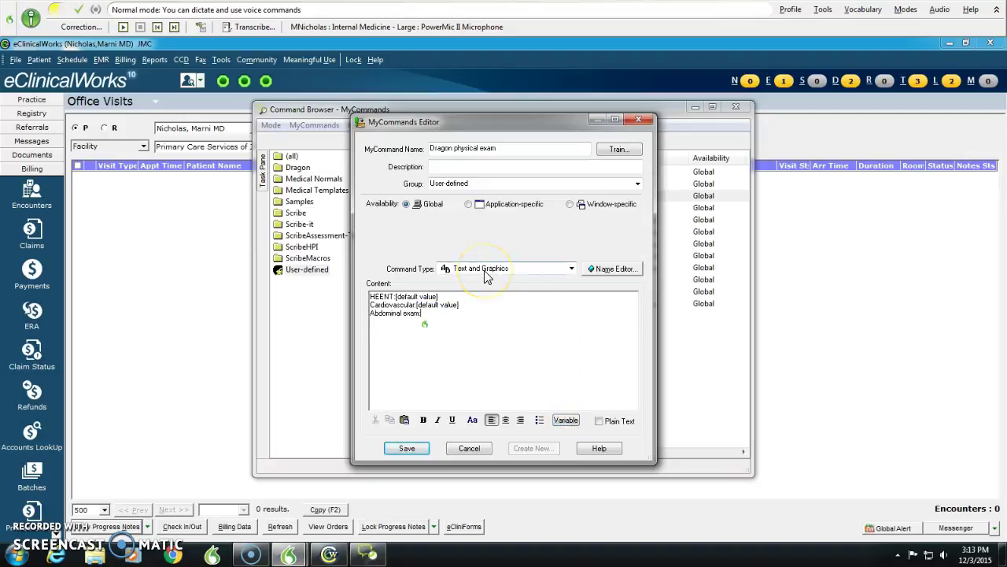
- Complete the "Abdominal exam:" and "Extremities:" lines, each with a default value variable, and save the command
left_click(573, 427)
left_click(487, 317)
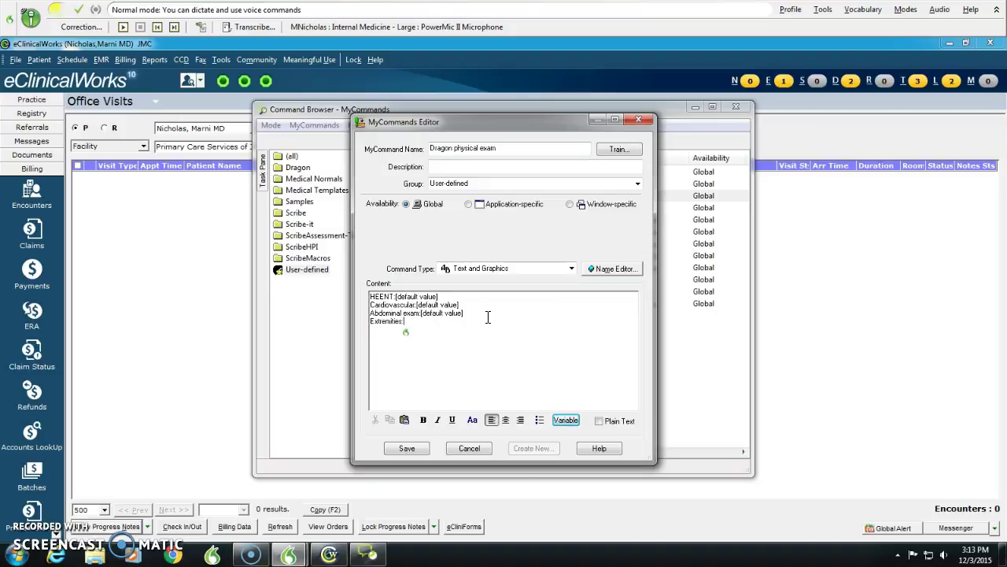
left_click(563, 414)
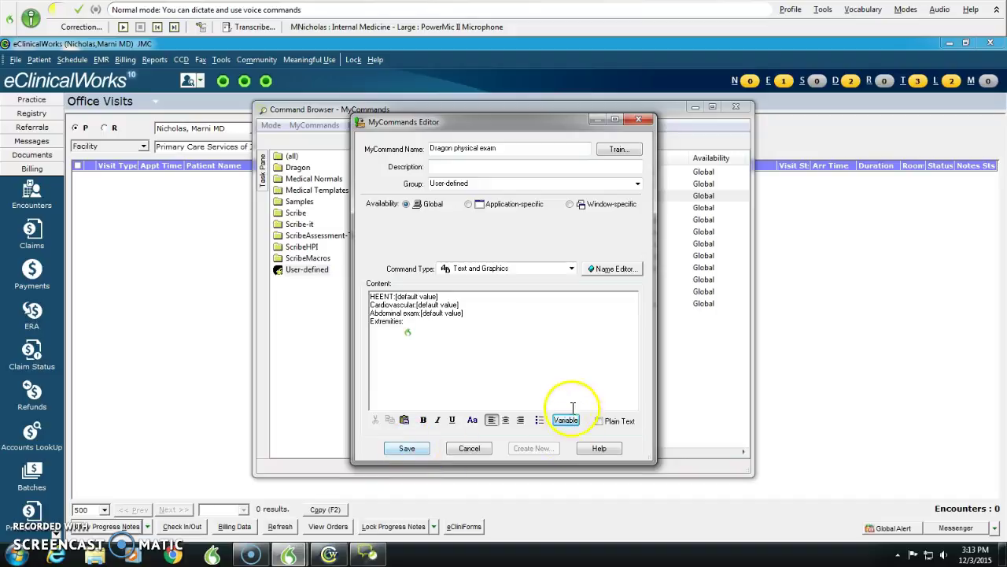
left_click(563, 421)
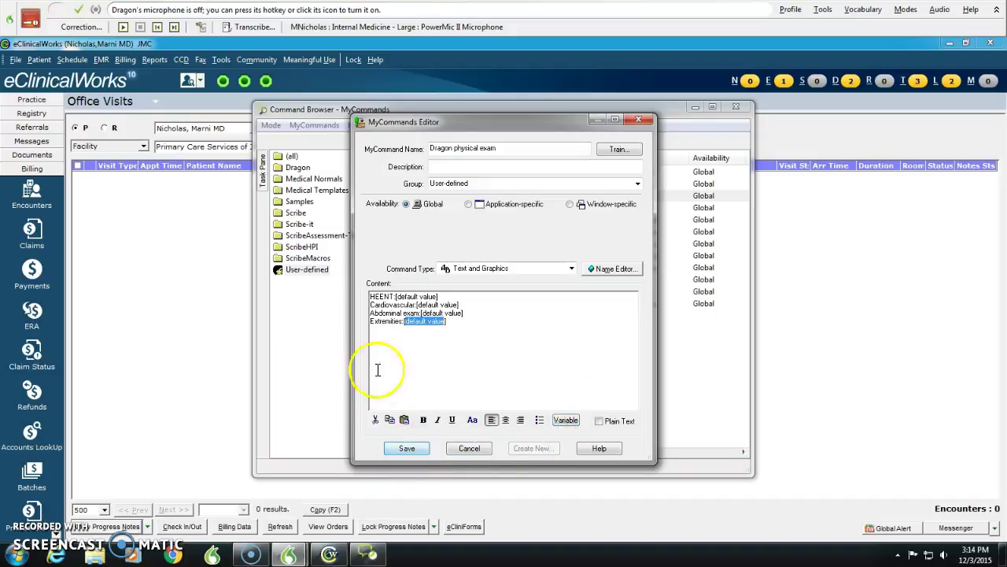
left_click(406, 449)
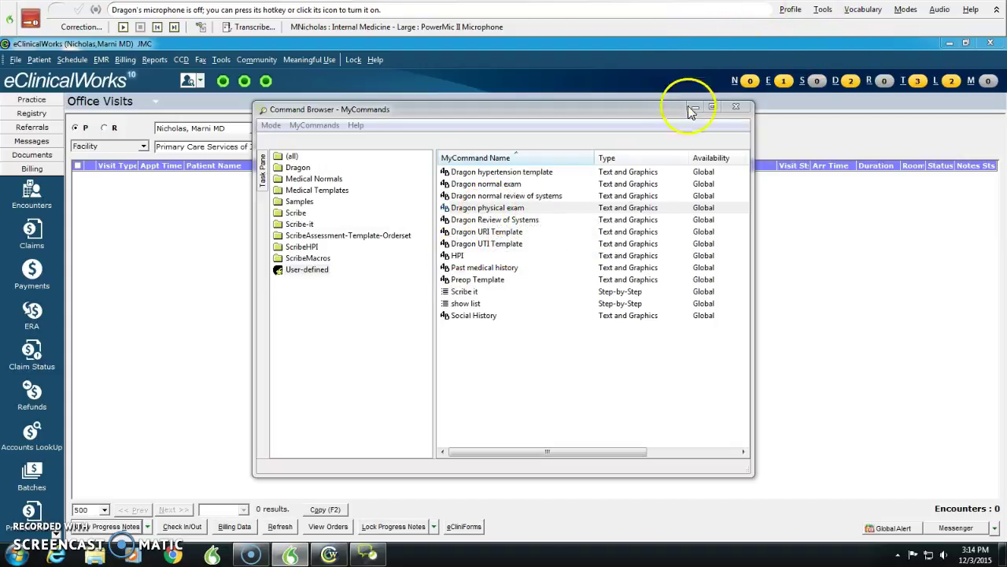
- Open a new Dictation Box for trying out the physical exam command
left_click(825, 9)
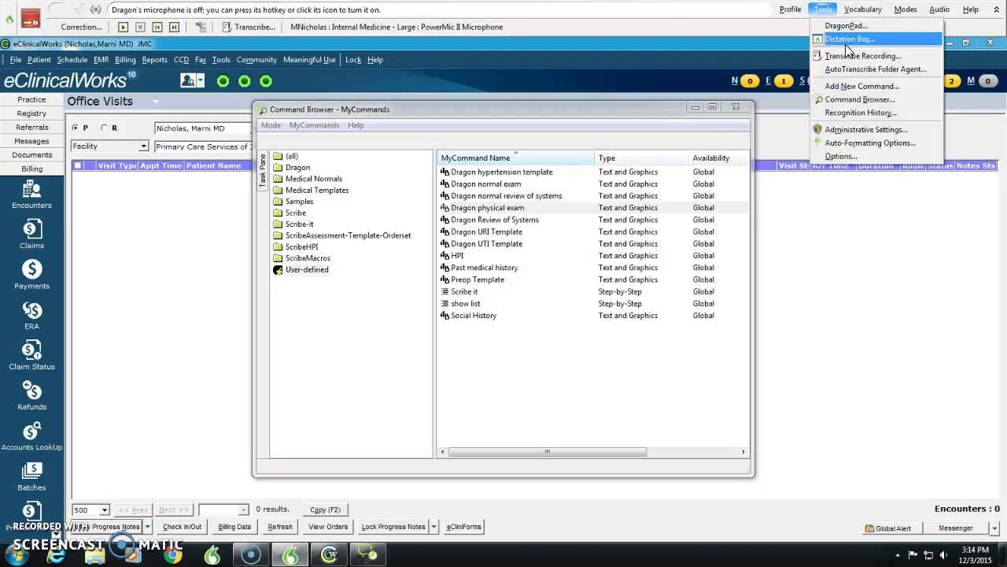
left_click(847, 40)
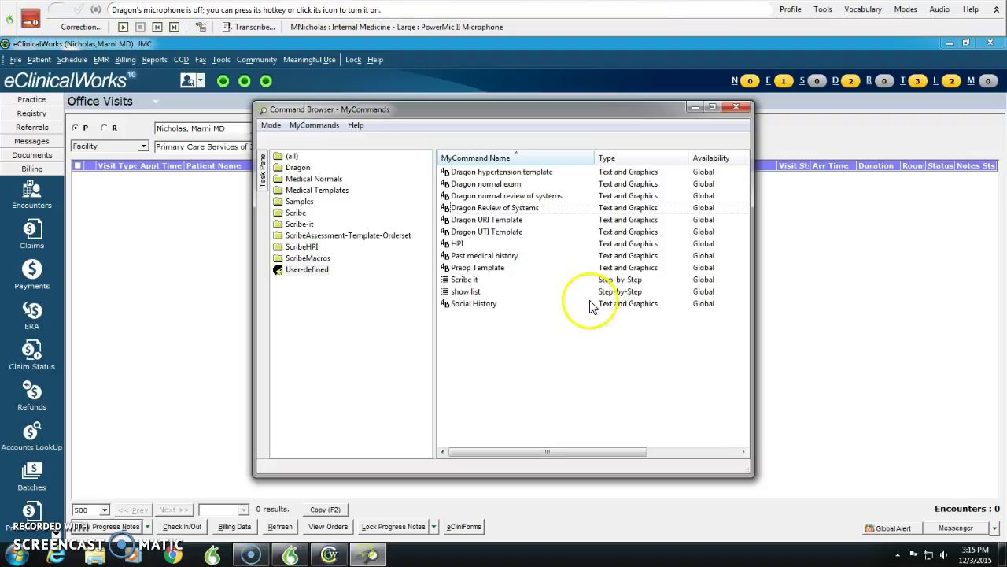
- Review the PowerMic button assignments in the Dragon options, including the action categories available for Custom Right, and close the options
left_click(826, 13)
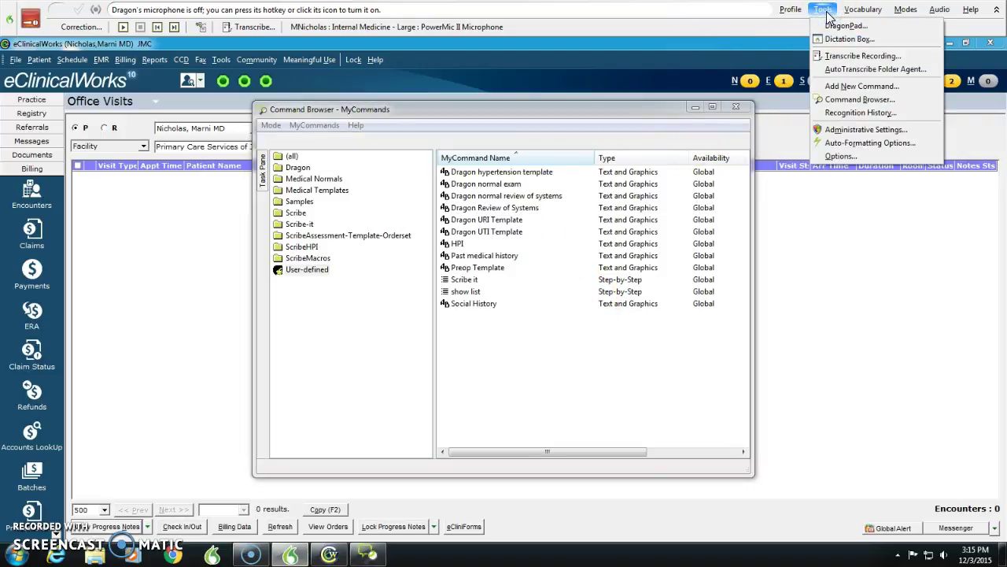
left_click(829, 11)
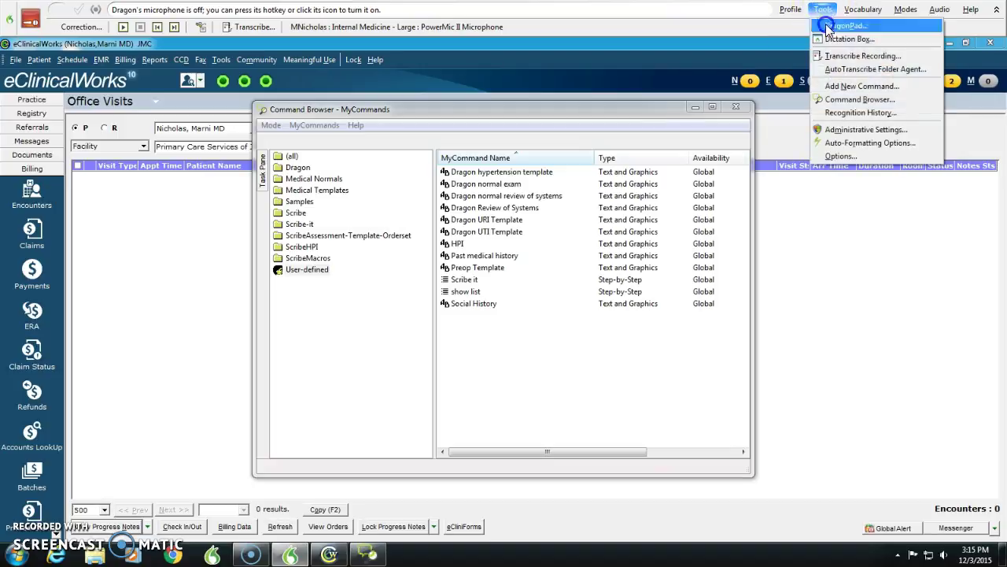
left_click(826, 157)
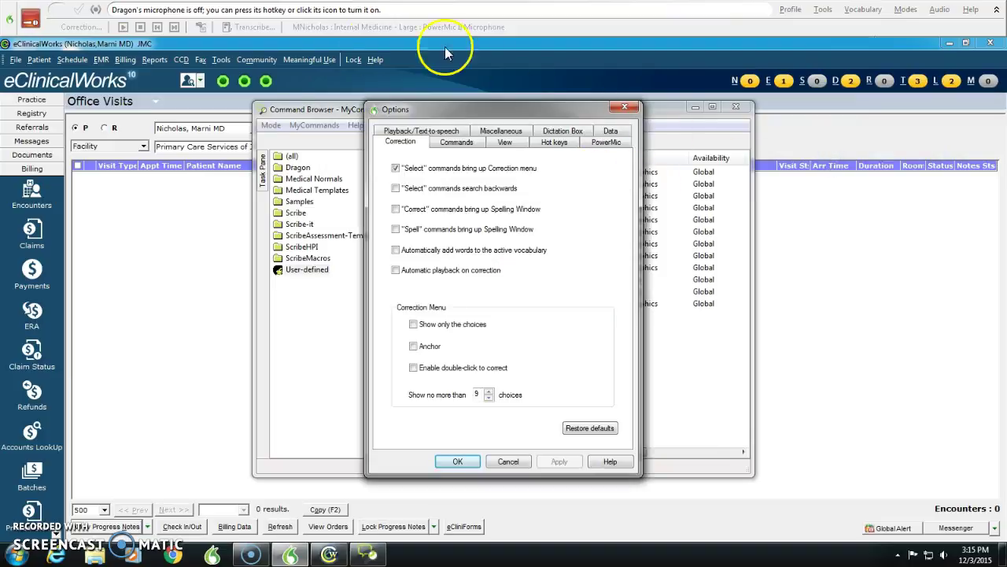
left_click(614, 143)
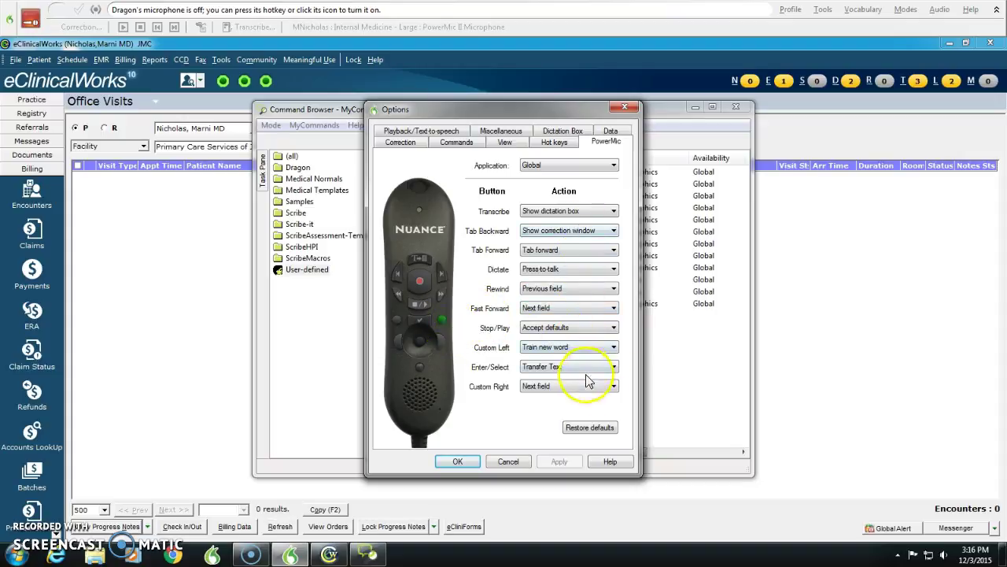
left_click(607, 391)
left_click(606, 391)
left_click(606, 391)
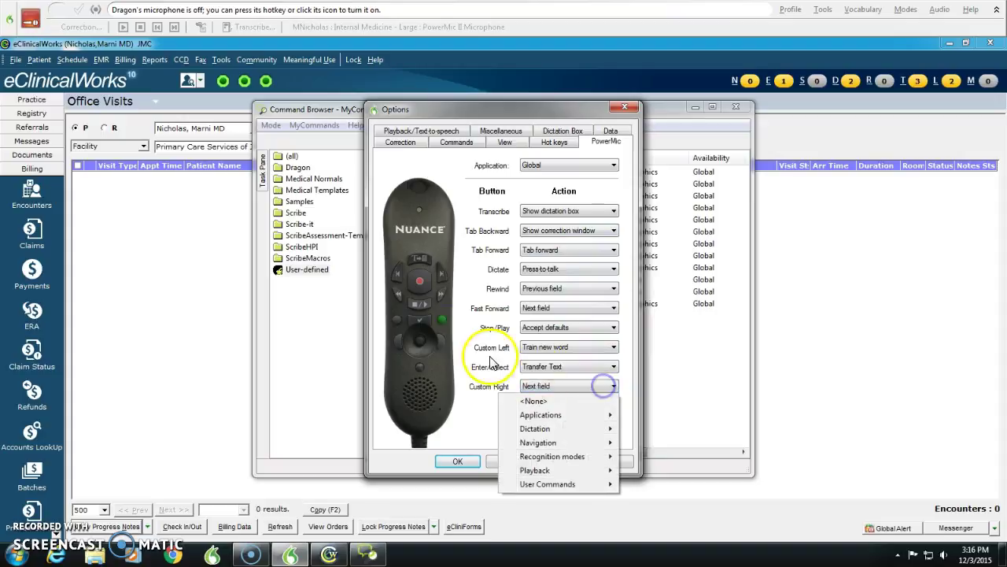
left_click(481, 356)
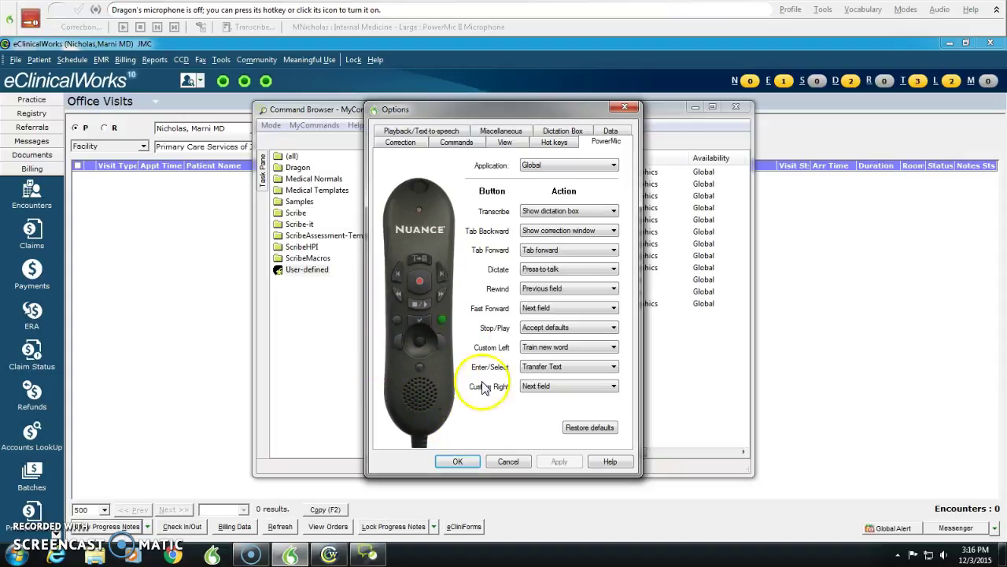
left_click(456, 463)
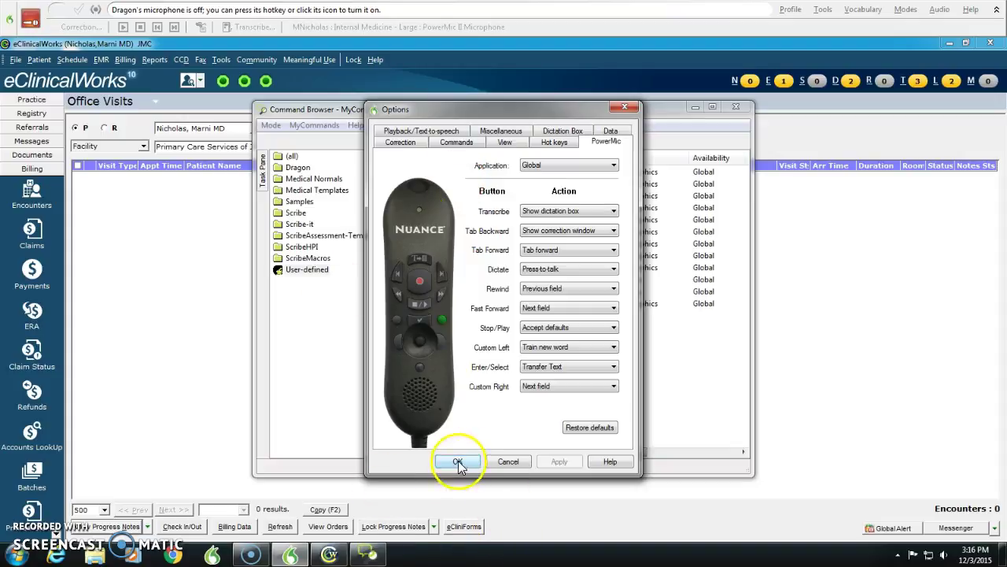
- Close the Command Browser and turn the microphone off
left_click(735, 108)
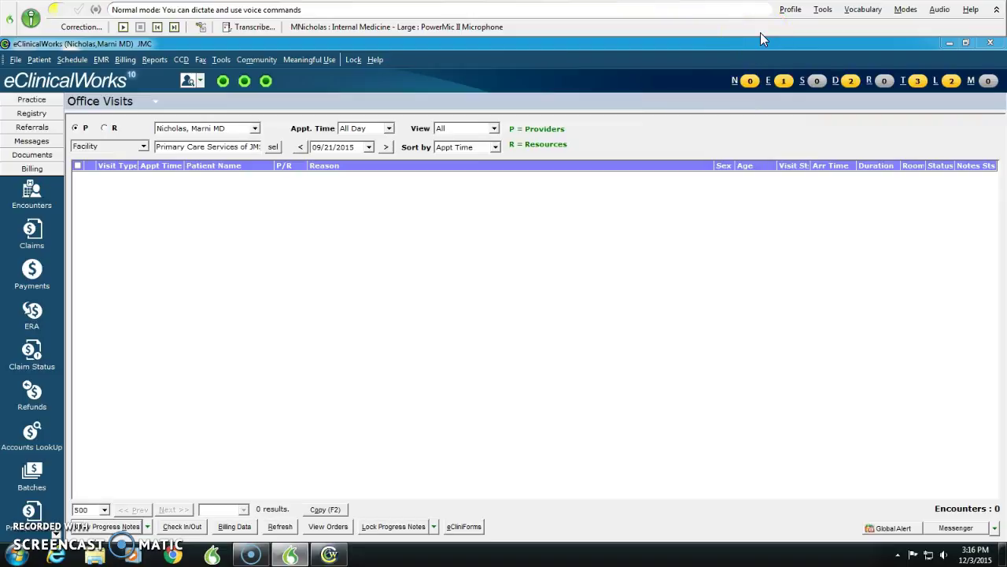
key("KP_Add")
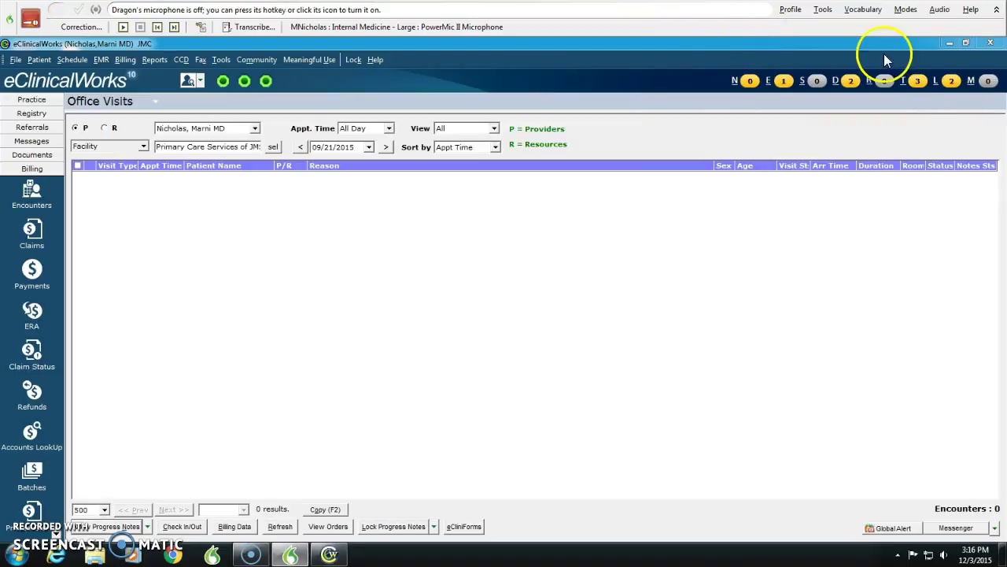
- Add the word "Invokana" to the vocabulary with no separate spoken form and with pronunciation training enabled
left_click(862, 11)
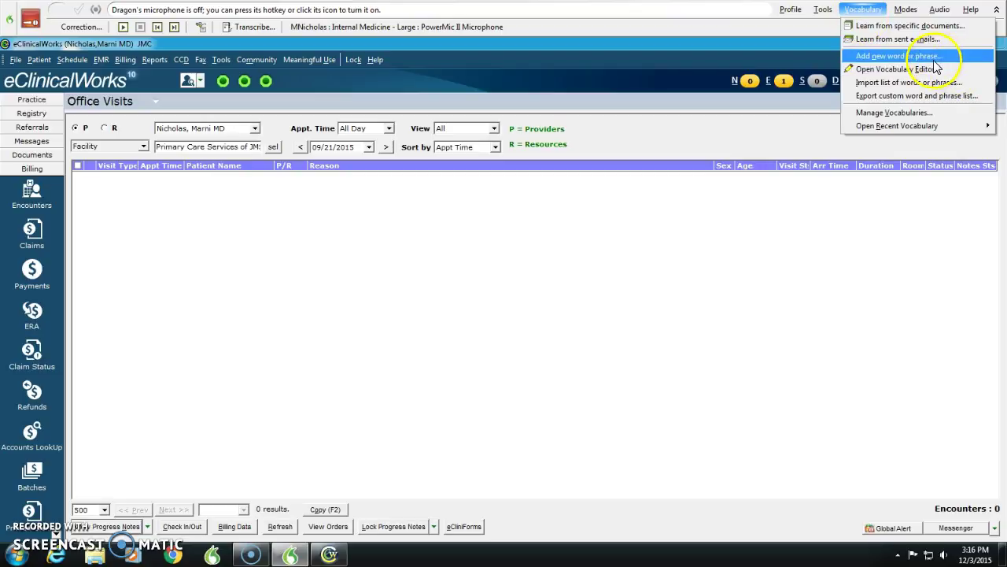
left_click(865, 9)
left_click(866, 10)
left_click(874, 54)
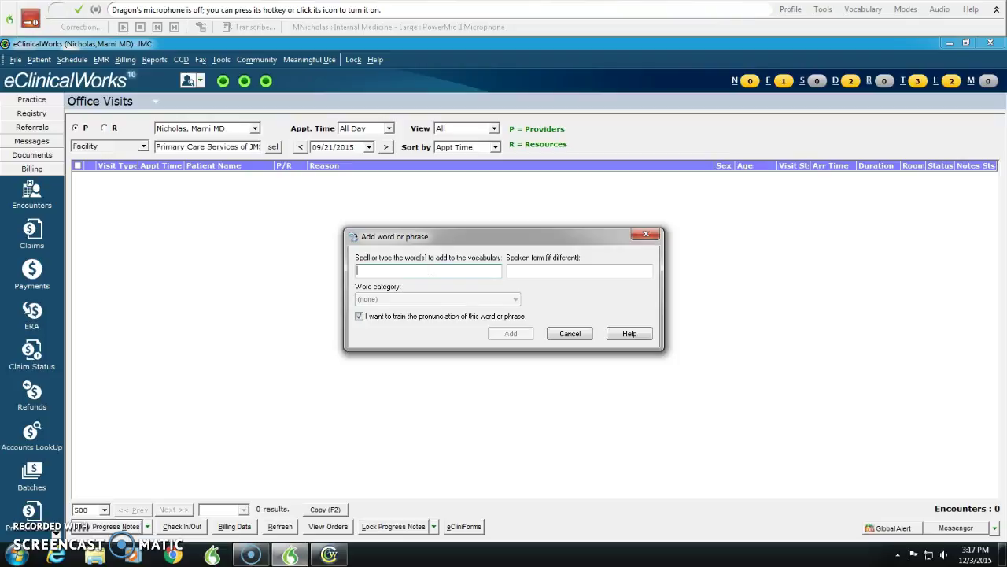
type("Invokana")
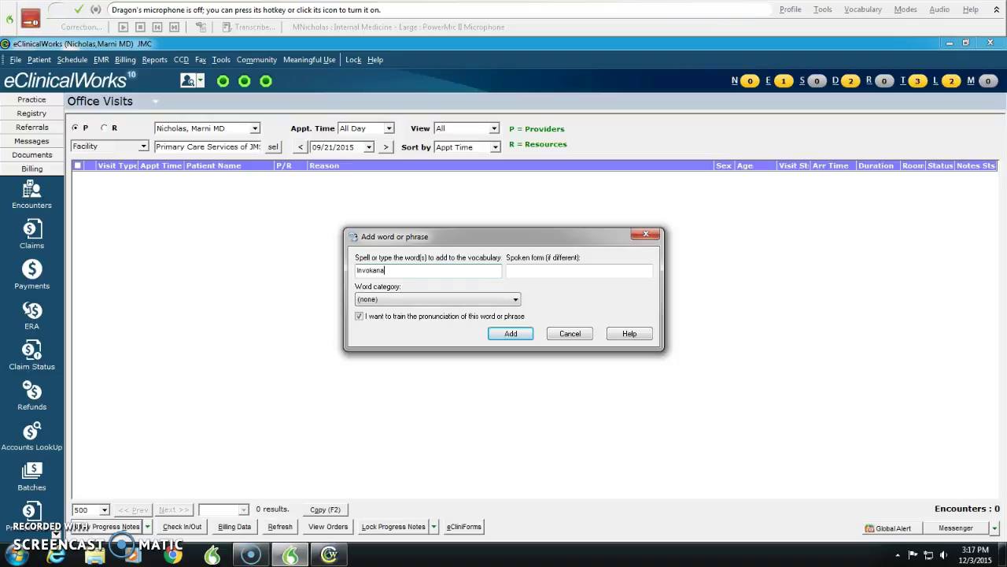
left_click(516, 272)
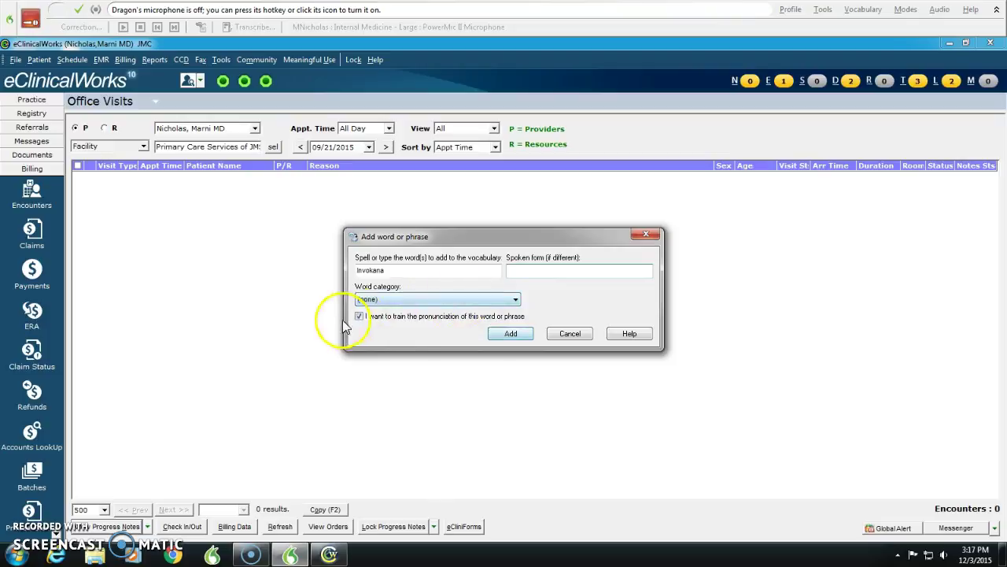
left_click(511, 335)
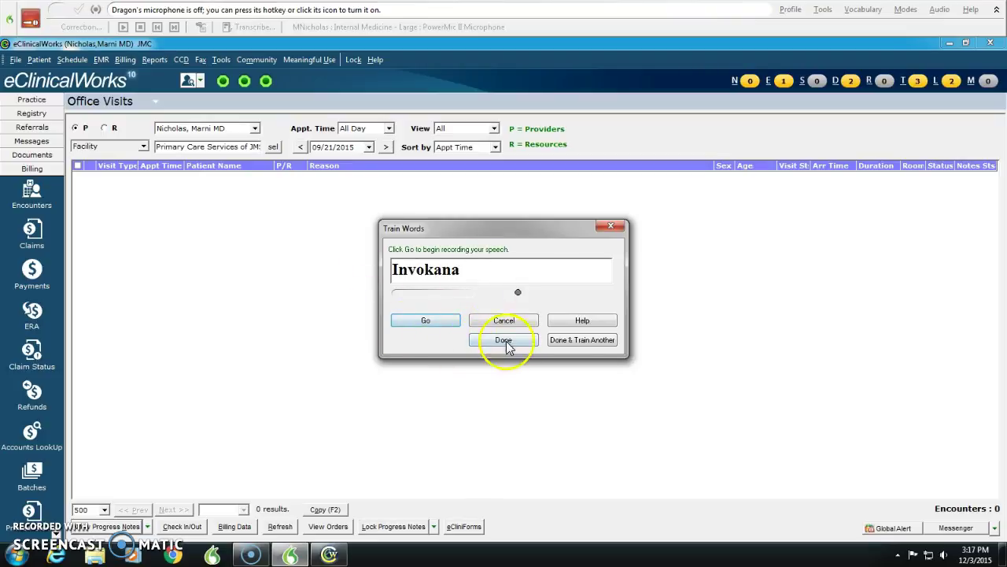
- Try to record the pronunciation of "Invokana" and close the word training
left_click(419, 323)
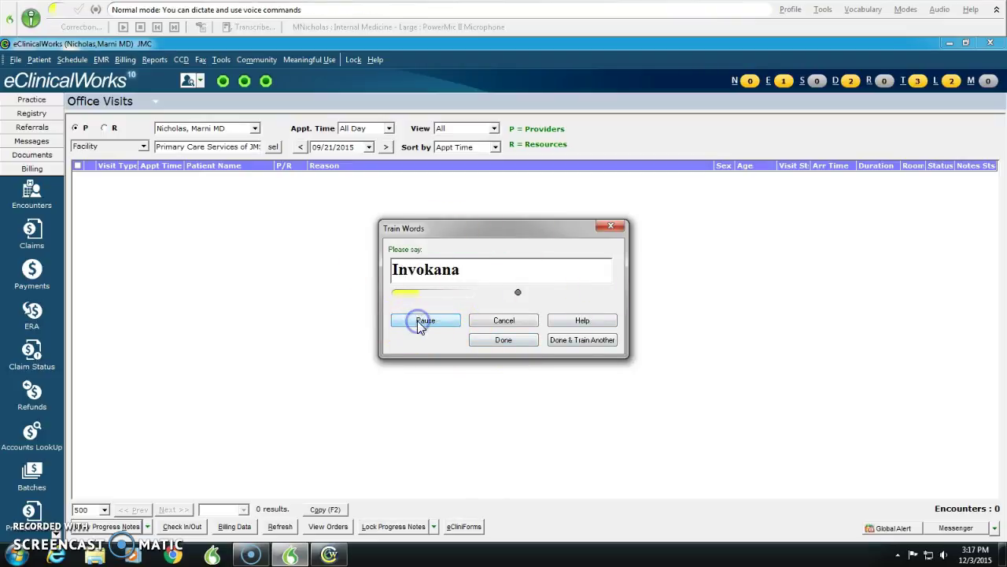
left_click(482, 345)
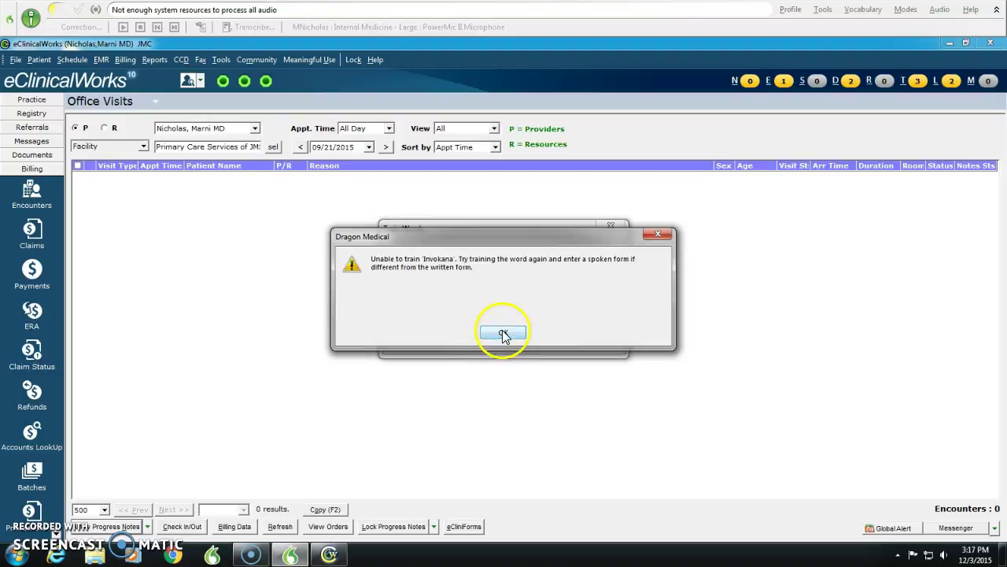
left_click(503, 335)
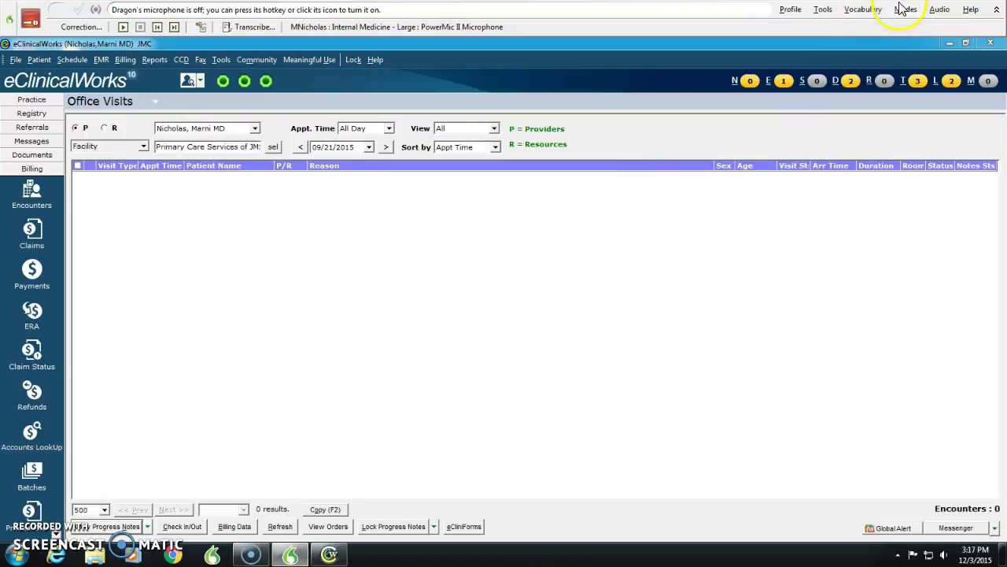
left_click(864, 10)
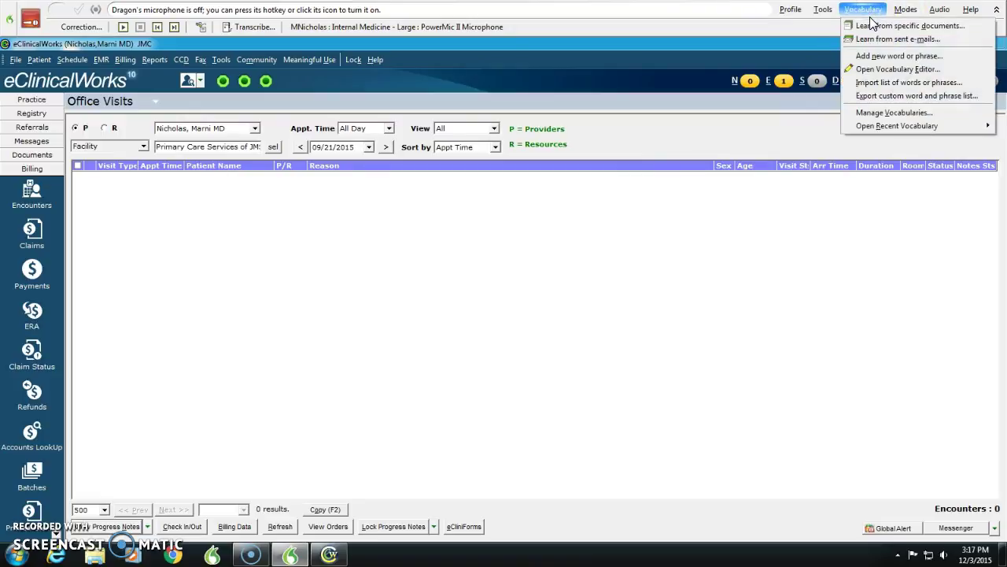
left_click_drag(869, 36, 855, 120)
mouse_move(860, 128)
left_click(835, 43)
left_click(530, 392)
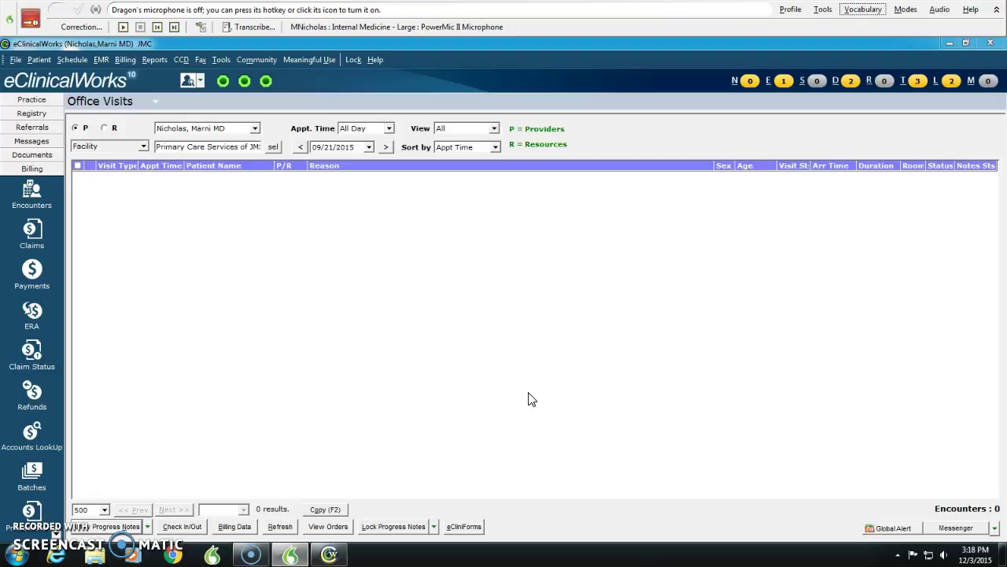
left_click_drag(386, 373, 201, 349)
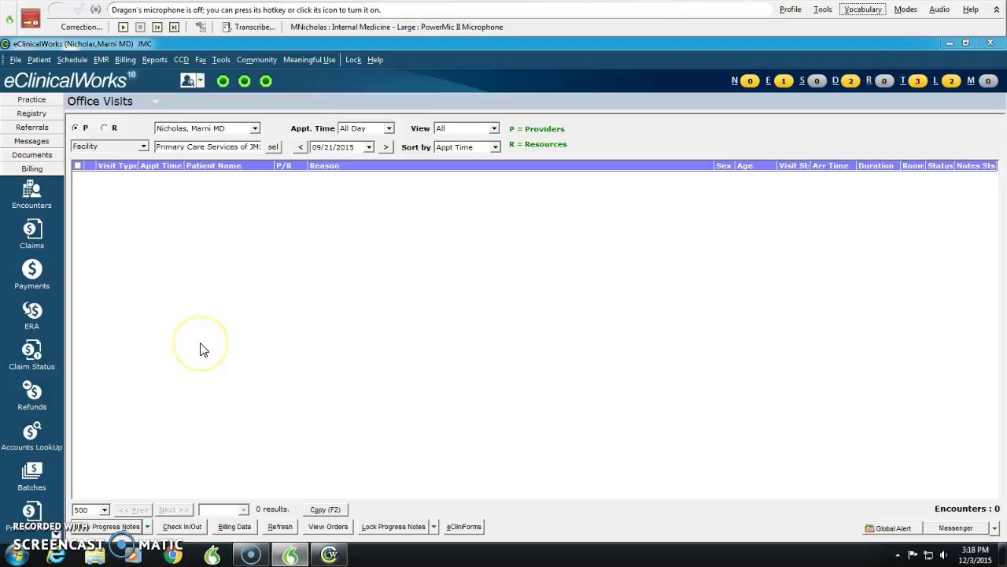